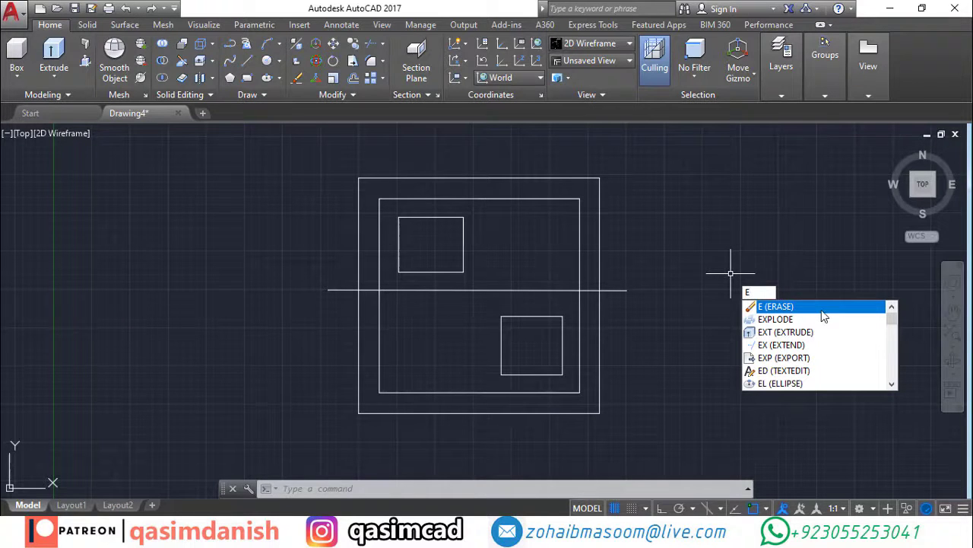
Erase the horizontal line crossing the nested square.
{"action": "key", "text": "Return"}
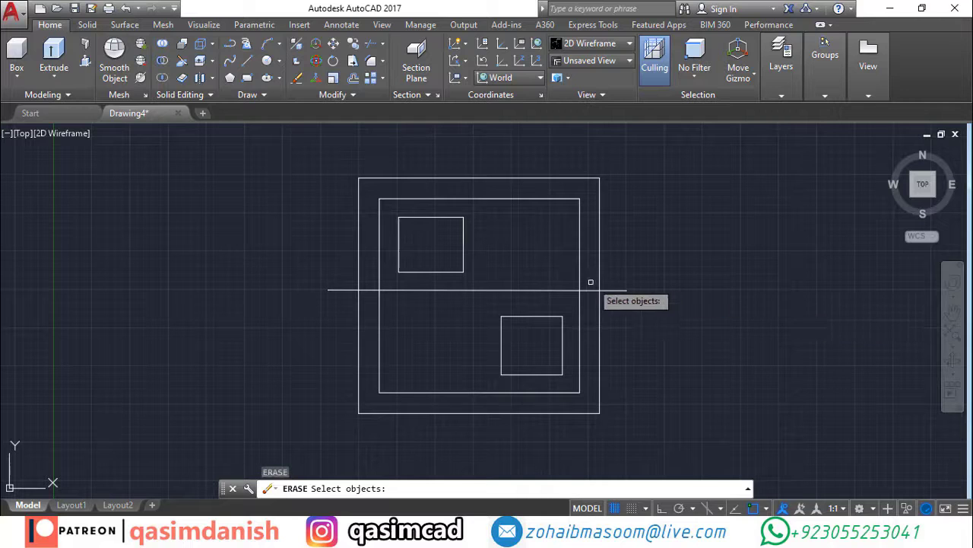
{"action": "left_click", "coordinate": [574, 289]}
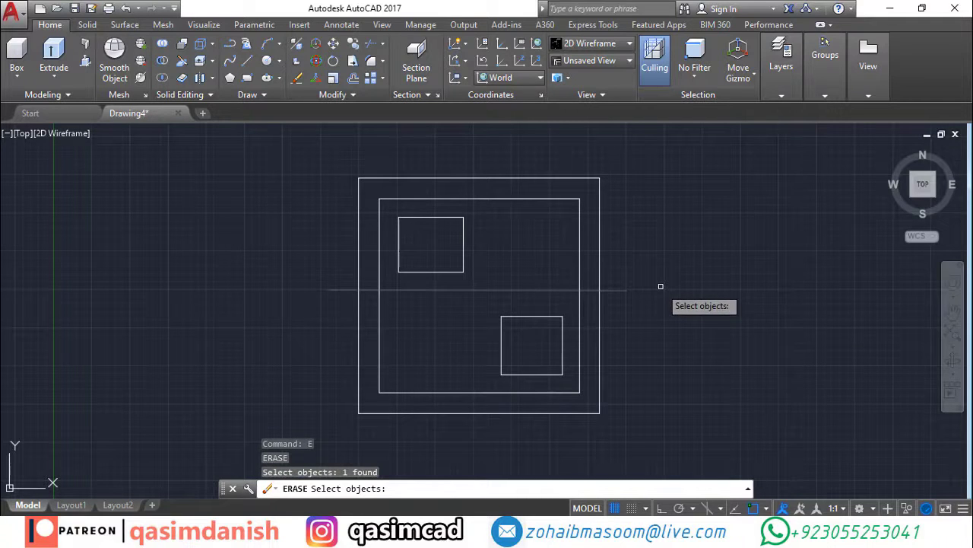
{"action": "key", "text": "Return"}
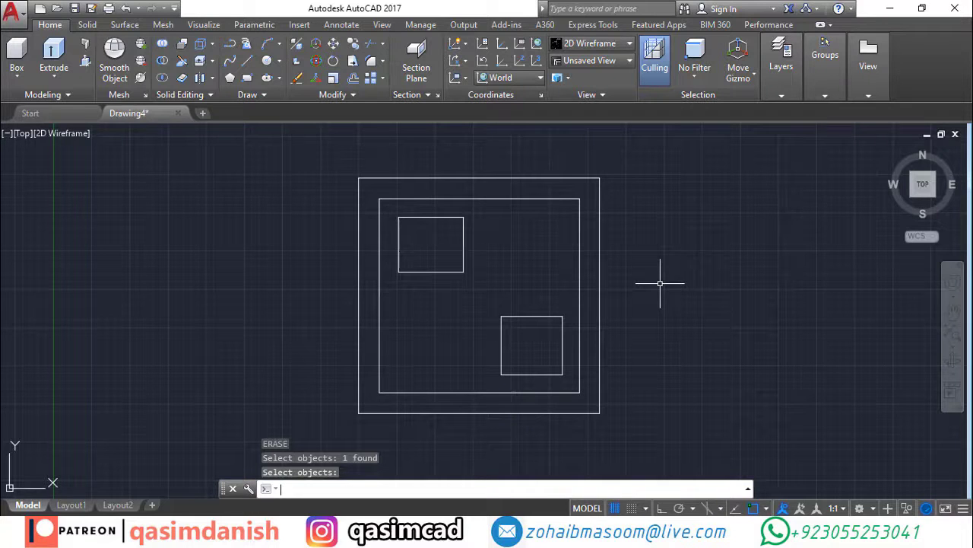
Draw a tall rectangle right of the nested square and start another on its left.
{"action": "type", "text": "re"}
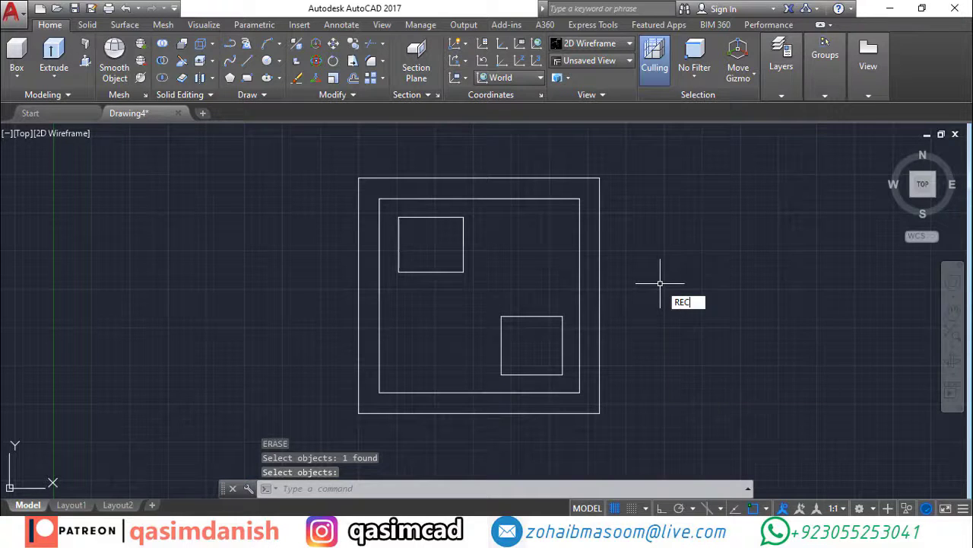
{"action": "key", "text": "Return"}
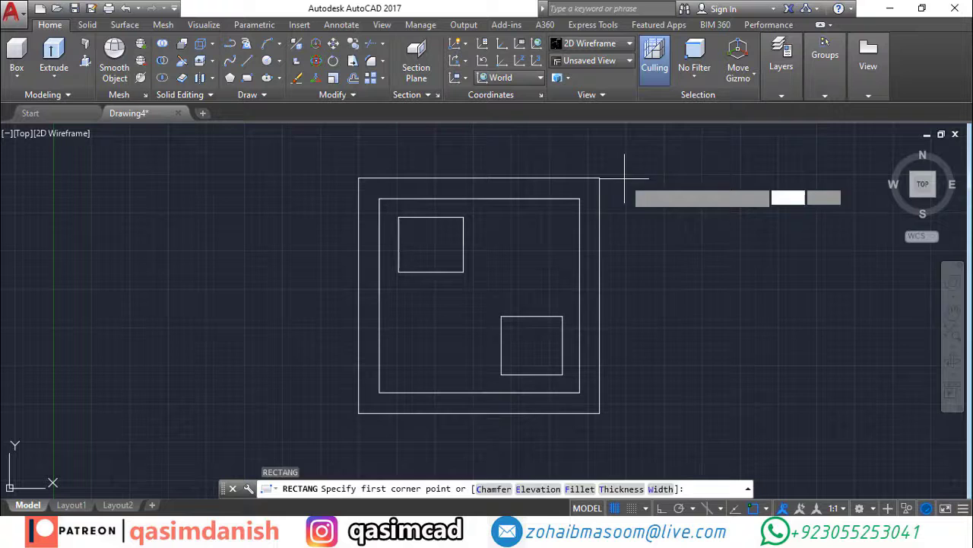
{"action": "left_click", "coordinate": [625, 179]}
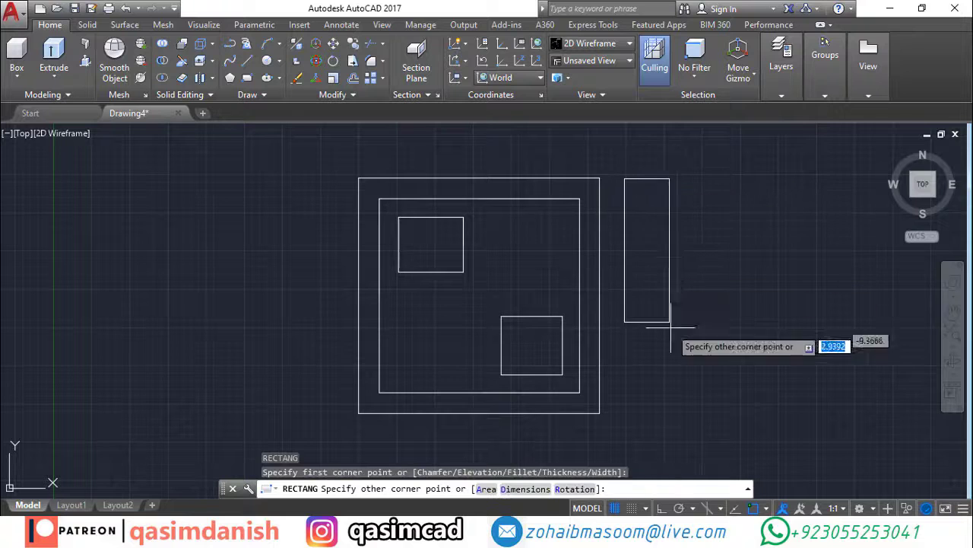
{"action": "left_click", "coordinate": [707, 411]}
{"action": "type", "text": "rec"}
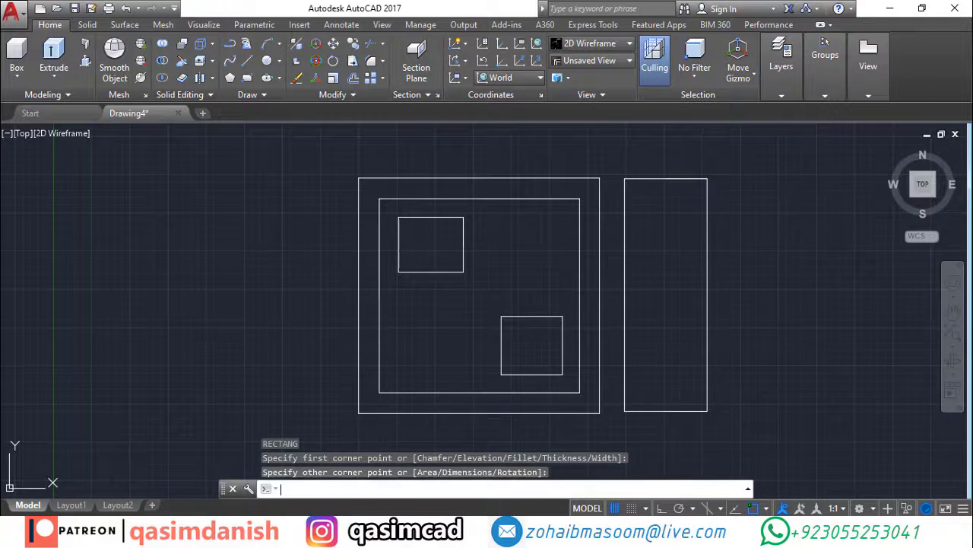
{"action": "key", "text": "Return"}
{"action": "left_click", "coordinate": [235, 174]}
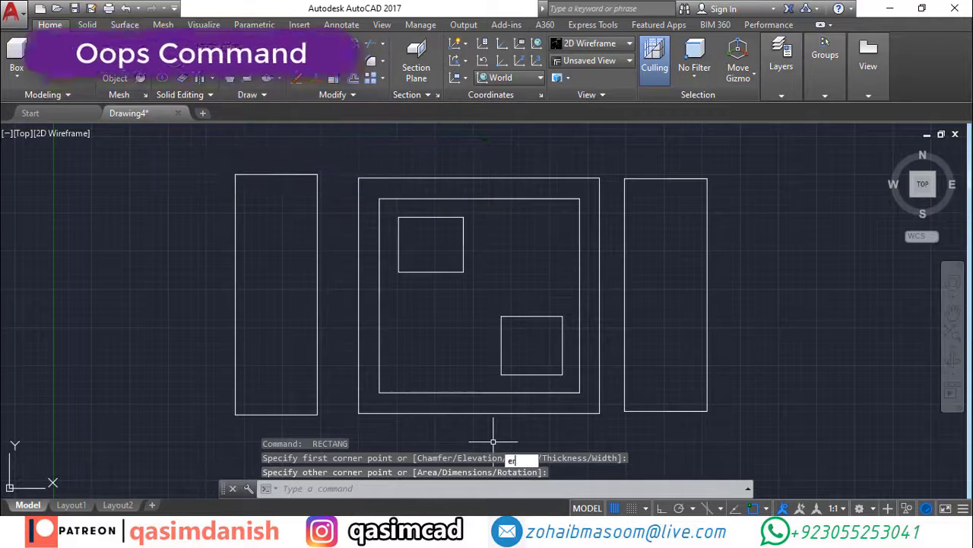
Erase the upper and lower small rectangles.
{"action": "type", "text": "a"}
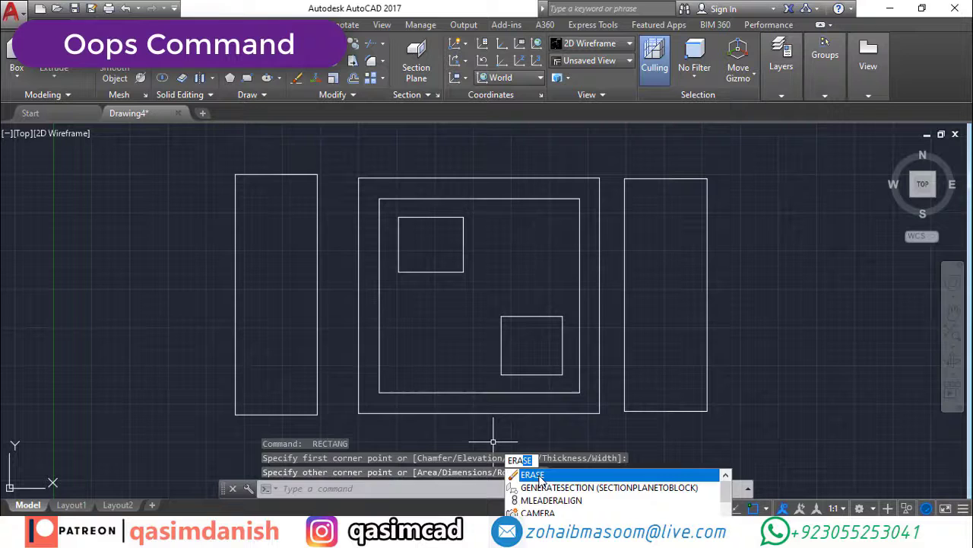
{"action": "left_click", "coordinate": [540, 476]}
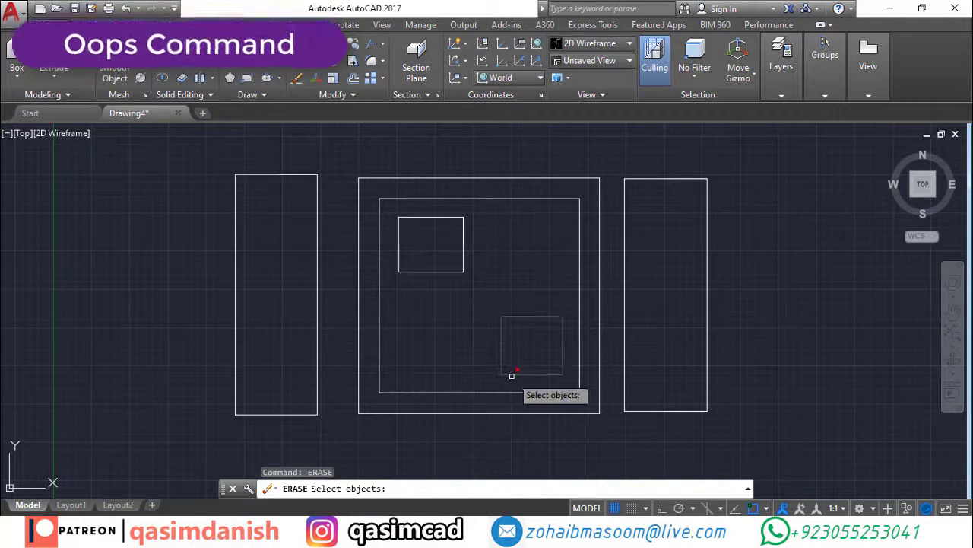
{"action": "left_click", "coordinate": [512, 375]}
{"action": "left_click", "coordinate": [447, 273]}
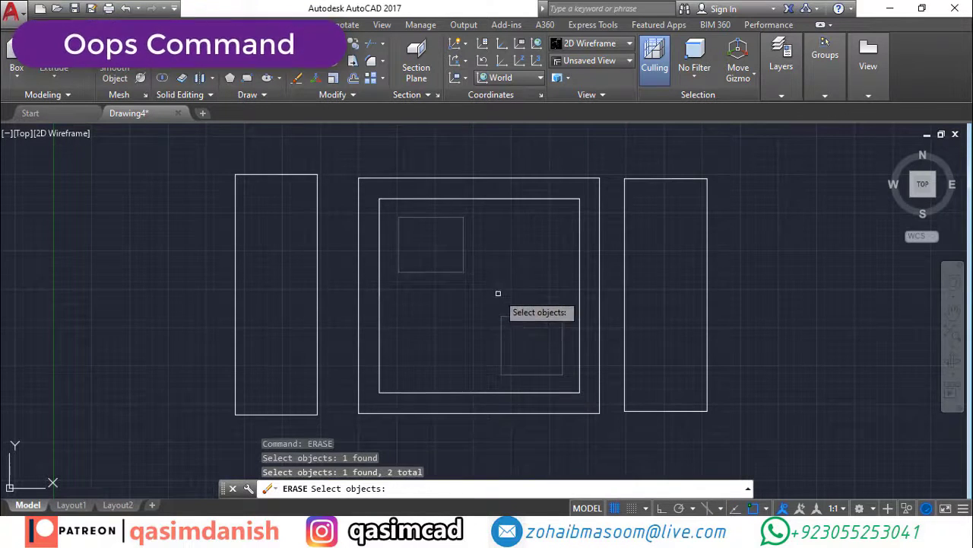
{"action": "key", "text": "Return"}
Draw wide rectangles above and below the shapes, then restore the erased squares with OOPS.
{"action": "scroll", "coordinate": [508, 294], "scroll_direction": "down", "scroll_amount": 2}
{"action": "type", "text": "rec"}
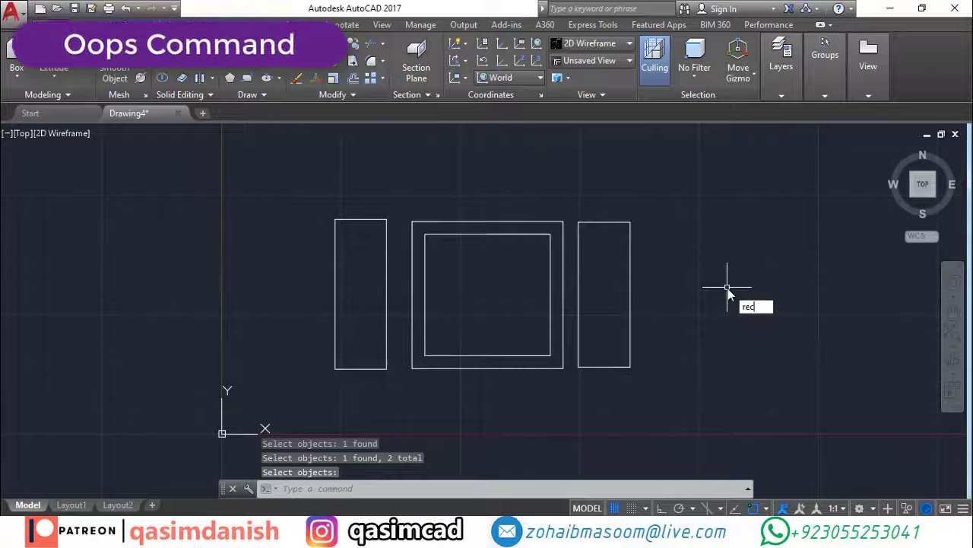
{"action": "key", "text": "Return"}
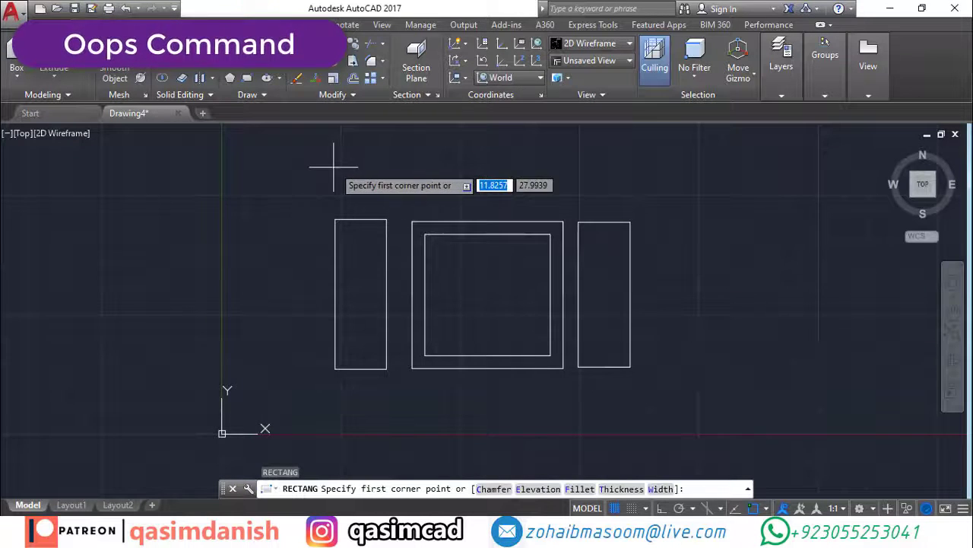
{"action": "left_click", "coordinate": [333, 169]}
{"action": "left_click", "coordinate": [631, 207]}
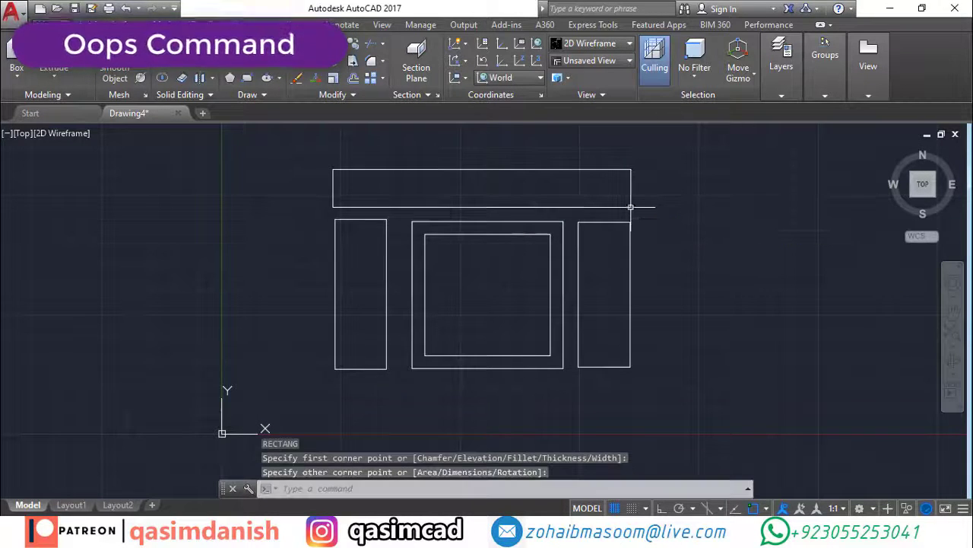
{"action": "key", "text": "Return"}
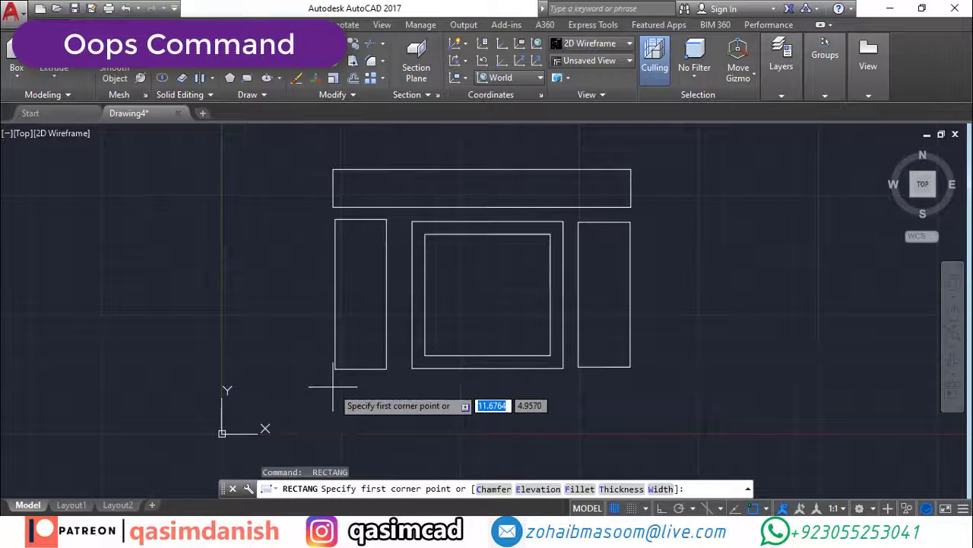
{"action": "left_click", "coordinate": [334, 385]}
{"action": "left_click", "coordinate": [630, 412]}
{"action": "type", "text": "O"}
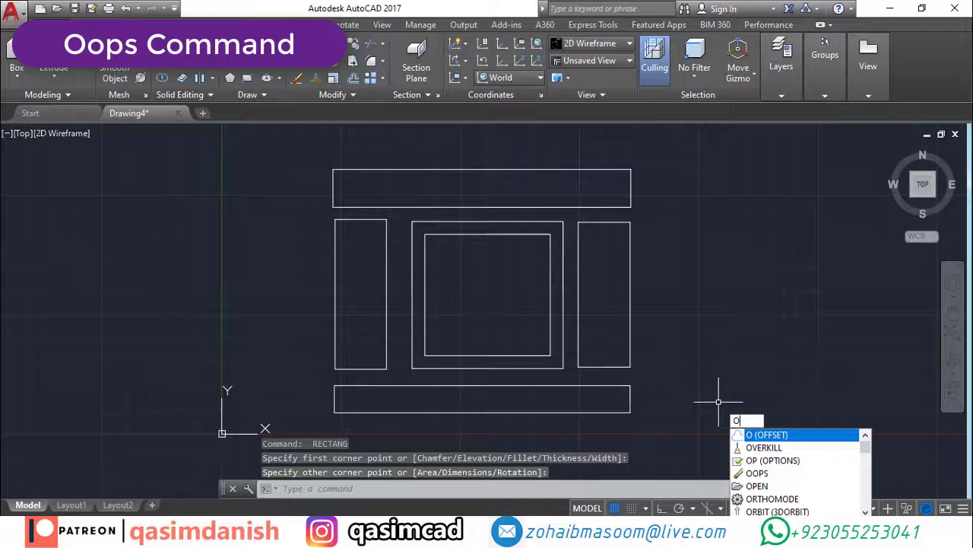
{"action": "type", "text": "o"}
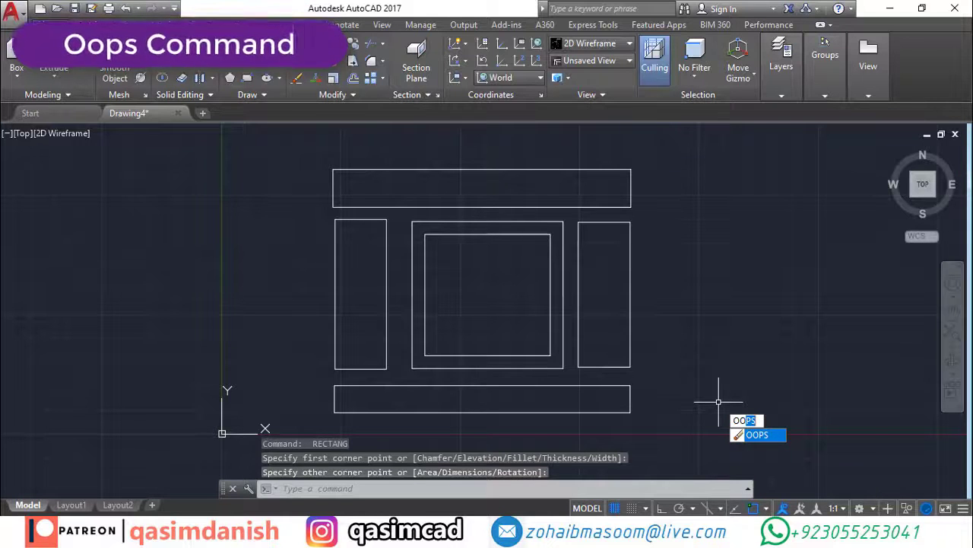
{"action": "key", "text": "Return"}
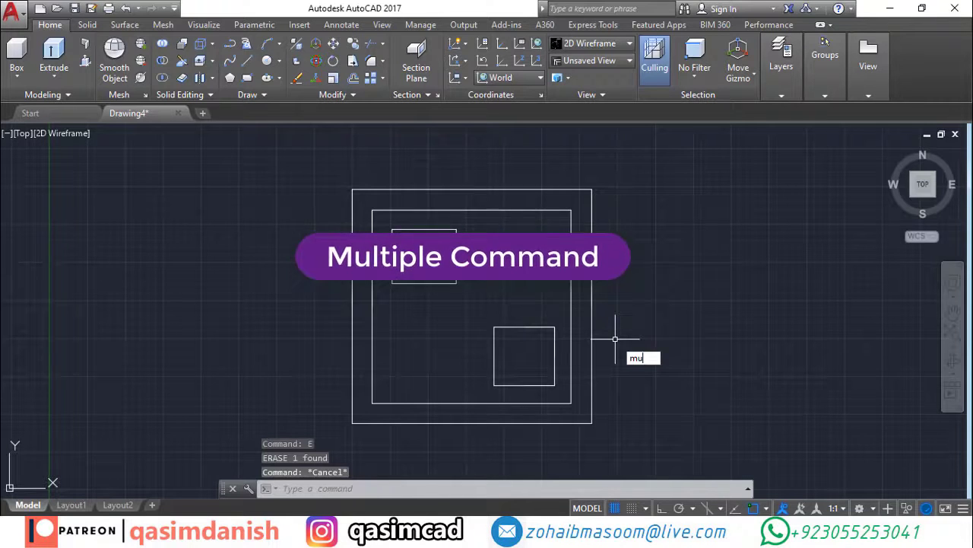
Start MULTIPLE with LINE and draw a vertical line right of the rectangles.
{"action": "type", "text": "lti"}
{"action": "key", "text": "Down"}
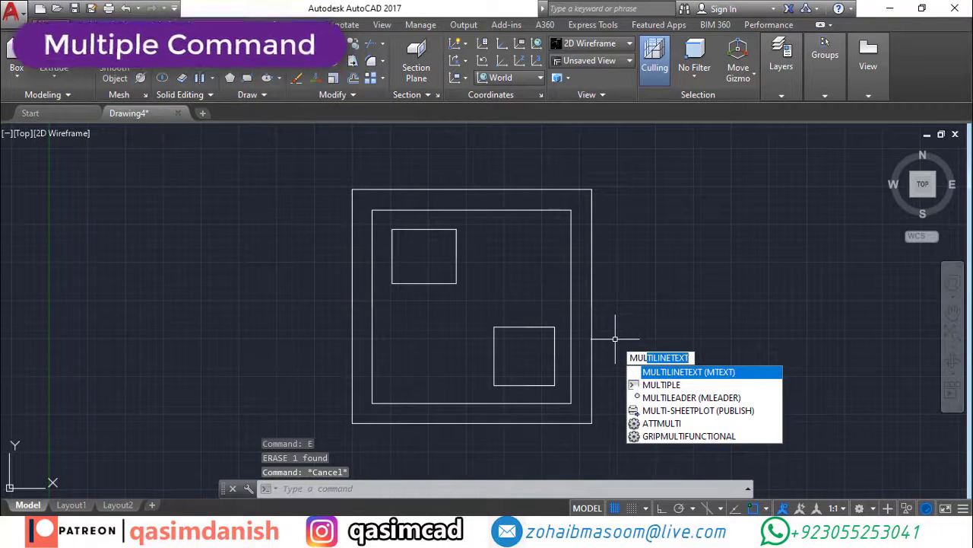
{"action": "key", "text": "Down"}
{"action": "key", "text": "Return"}
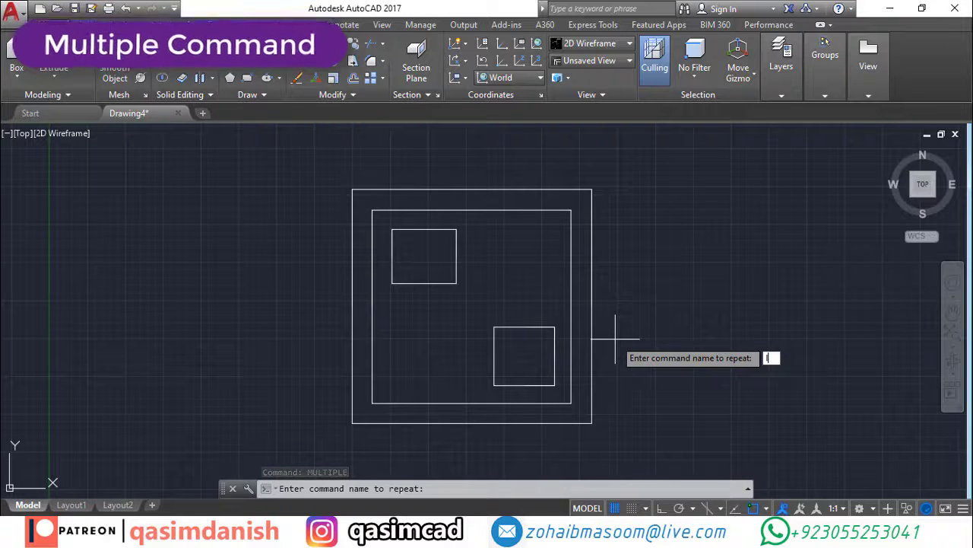
{"action": "type", "text": "line"}
{"action": "key", "text": "Return"}
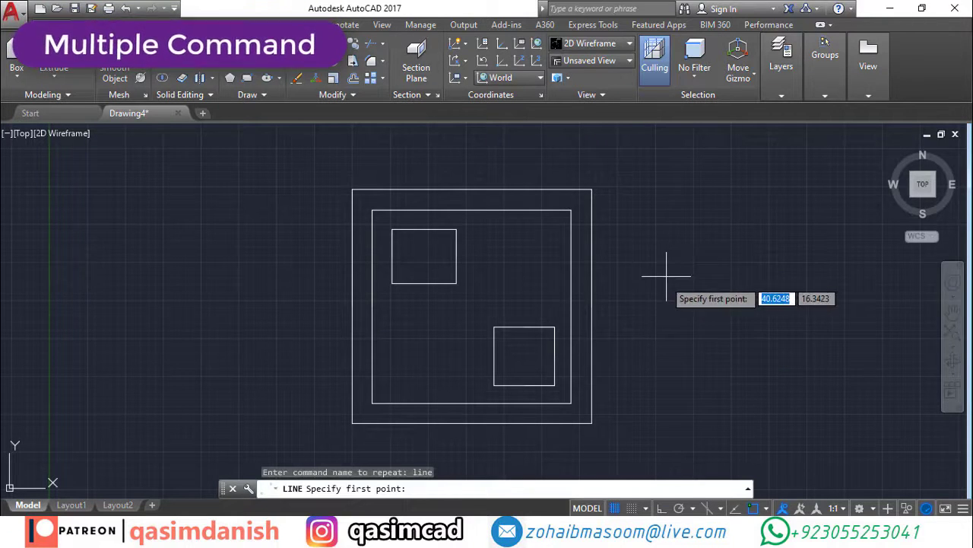
{"action": "left_click", "coordinate": [645, 222]}
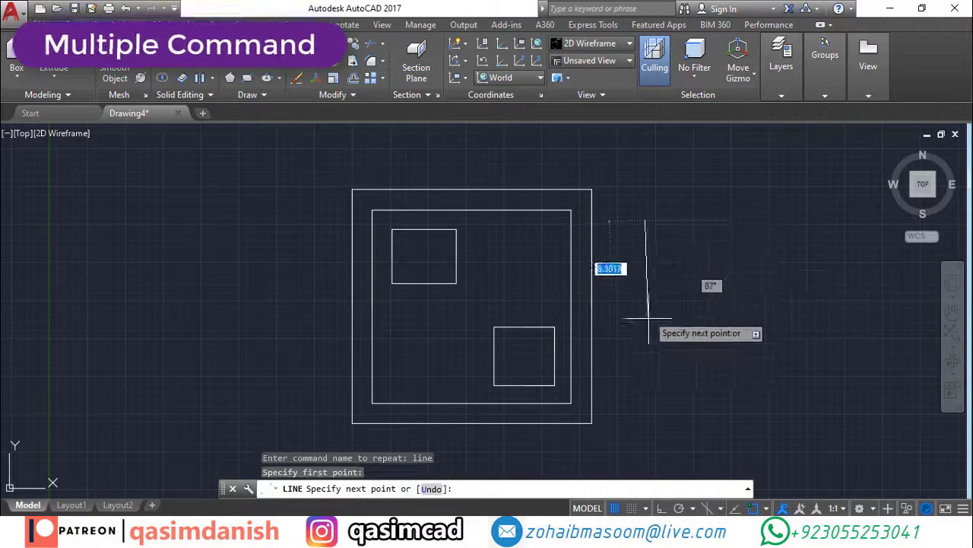
{"action": "left_click", "coordinate": [646, 386]}
{"action": "key", "text": "Return"}
{"action": "key", "text": "Return"}
{"action": "left_click", "coordinate": [645, 386]}
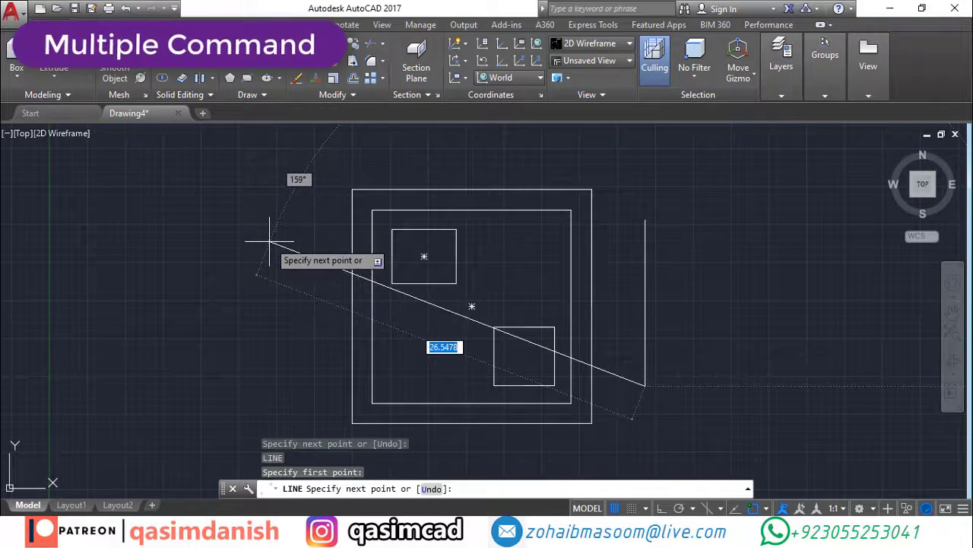
{"action": "key", "text": "Return"}
{"action": "key", "text": "Return"}
Draw two vertical lines on the left side of the rectangles, then stop.
{"action": "left_click", "coordinate": [312, 225]}
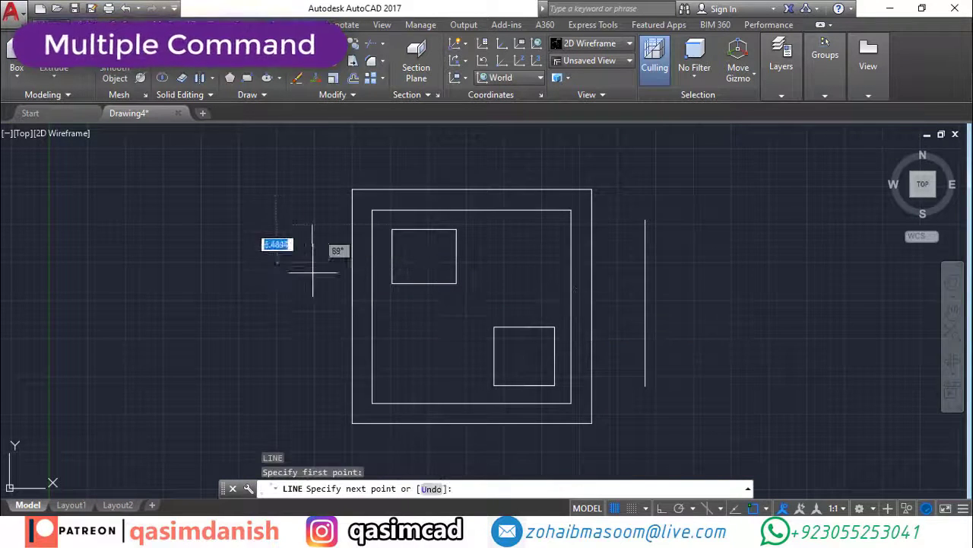
{"action": "left_click", "coordinate": [312, 331]}
{"action": "key", "text": "Return"}
{"action": "key", "text": "Return"}
{"action": "left_click", "coordinate": [202, 237]}
{"action": "key", "text": "Return"}
{"action": "key", "text": "Return"}
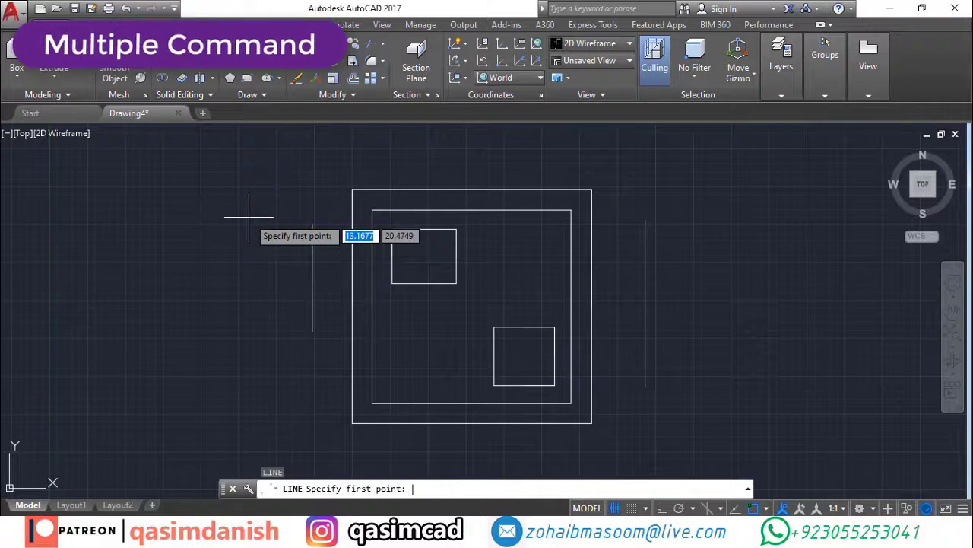
{"action": "left_click", "coordinate": [255, 219]}
{"action": "left_click", "coordinate": [252, 380]}
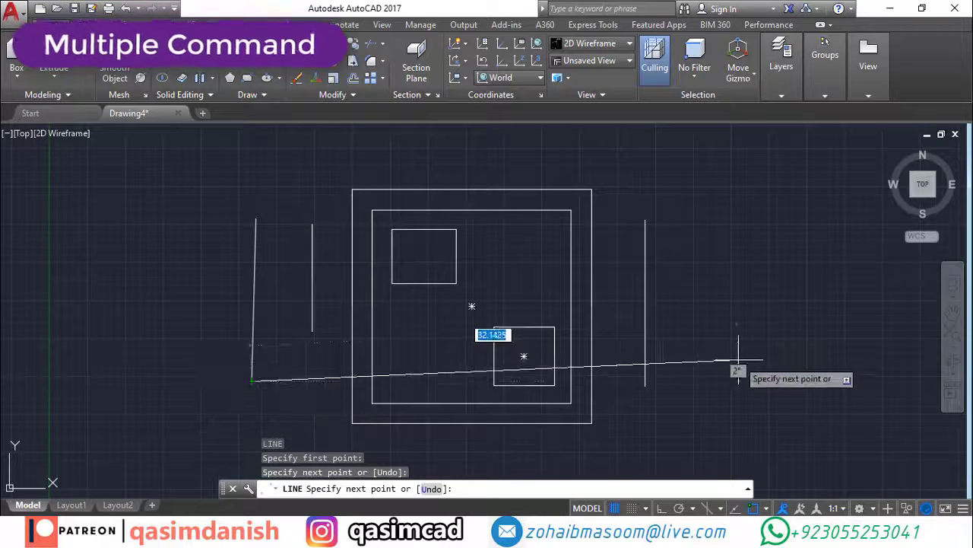
{"action": "key", "text": "Escape"}
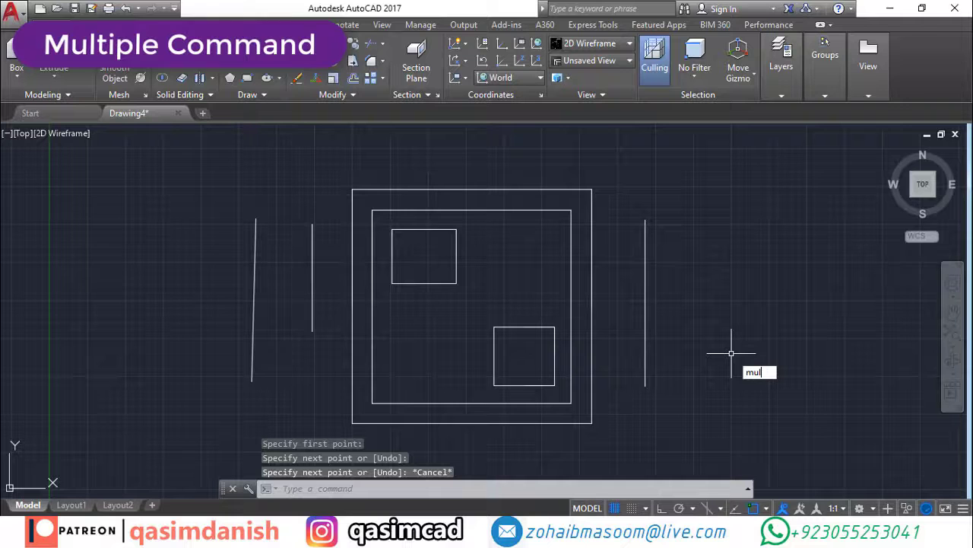
Repeat OFFSET via MULTIPLE, copying the right line rightward twice at spacing 2.
{"action": "key", "text": "Down"}
{"action": "key", "text": "Return"}
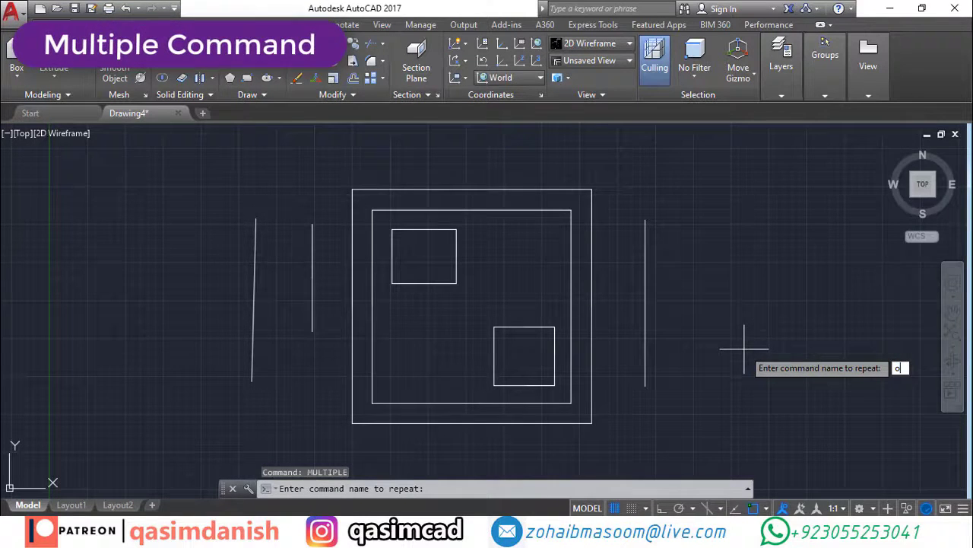
{"action": "key", "text": "Return"}
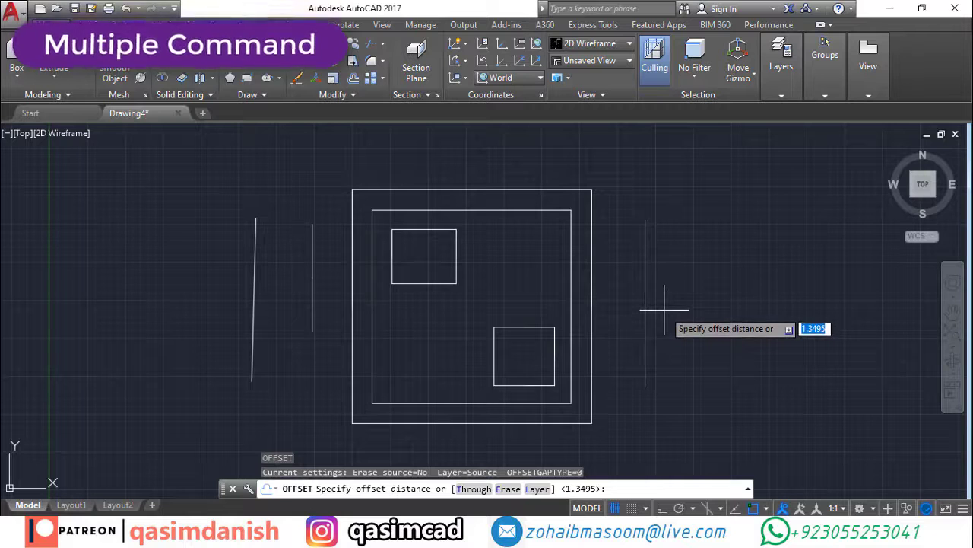
{"action": "key", "text": "Return"}
{"action": "left_click", "coordinate": [645, 304]}
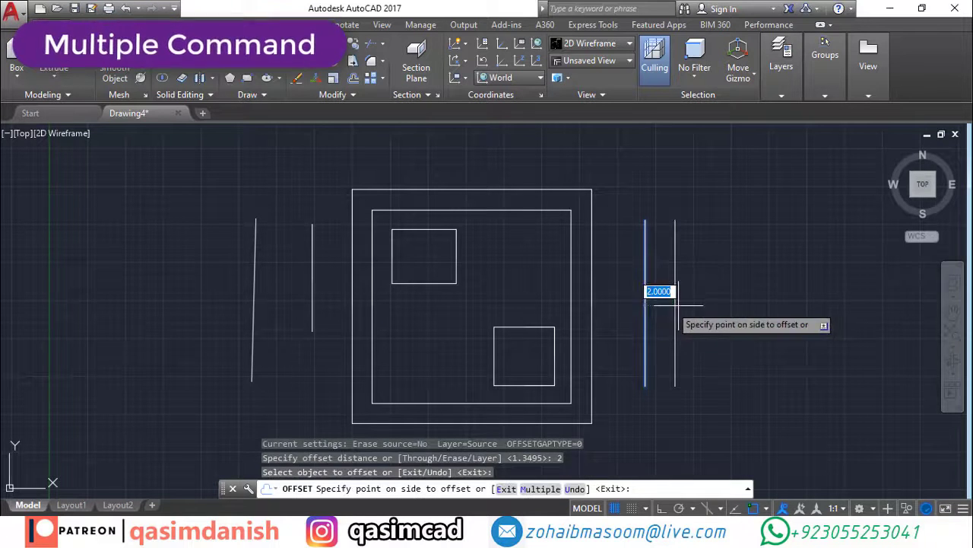
{"action": "left_click", "coordinate": [699, 304]}
{"action": "key", "text": "Return"}
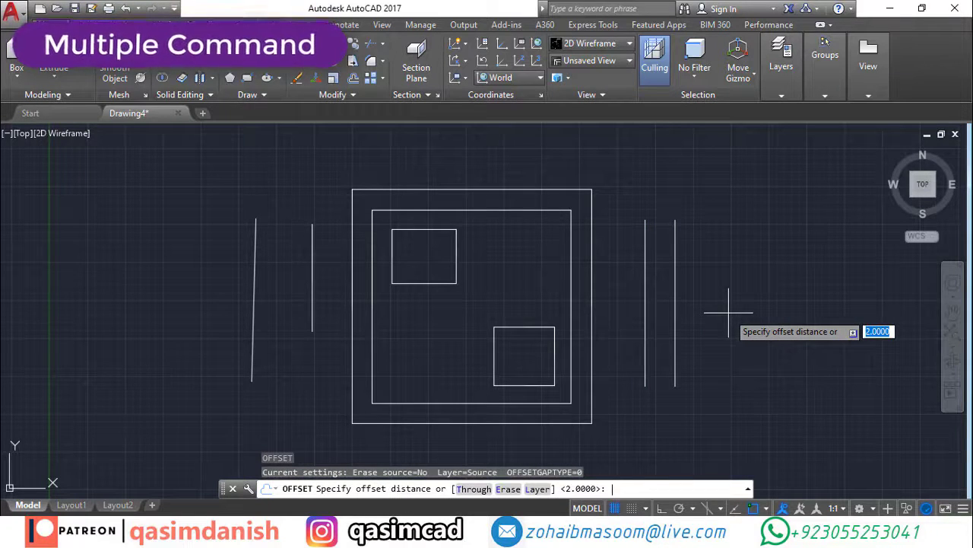
{"action": "key", "text": "Return"}
{"action": "left_click", "coordinate": [675, 304]}
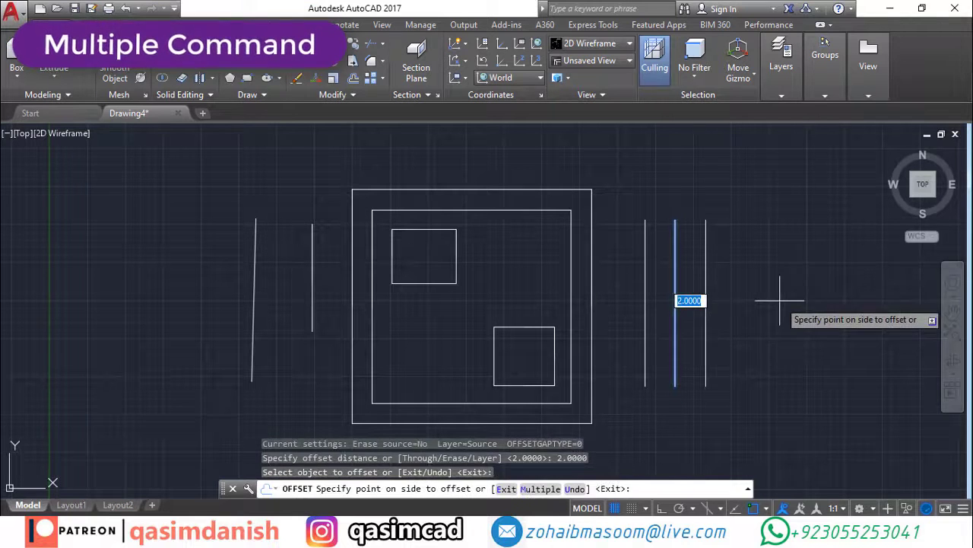
{"action": "left_click", "coordinate": [779, 300]}
Add offset copies at spacings 3 and 4, then window-select the five right-hand lines.
{"action": "key", "text": "Return"}
{"action": "key", "text": "Return"}
{"action": "type", "text": "3"}
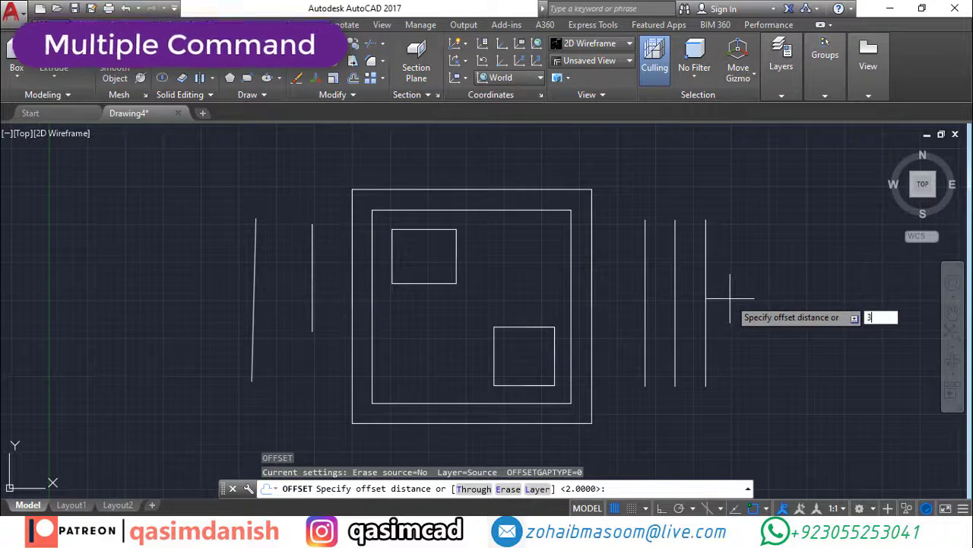
{"action": "key", "text": "Return"}
{"action": "left_click", "coordinate": [706, 289]}
{"action": "left_click", "coordinate": [807, 290]}
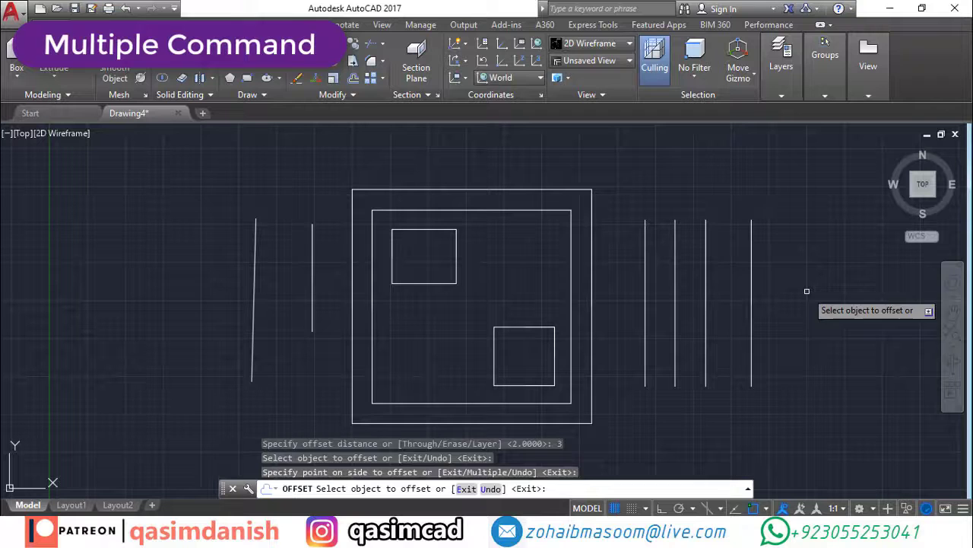
{"action": "key", "text": "Return"}
{"action": "key", "text": "Return"}
{"action": "key", "text": "Return"}
{"action": "left_click", "coordinate": [752, 298]}
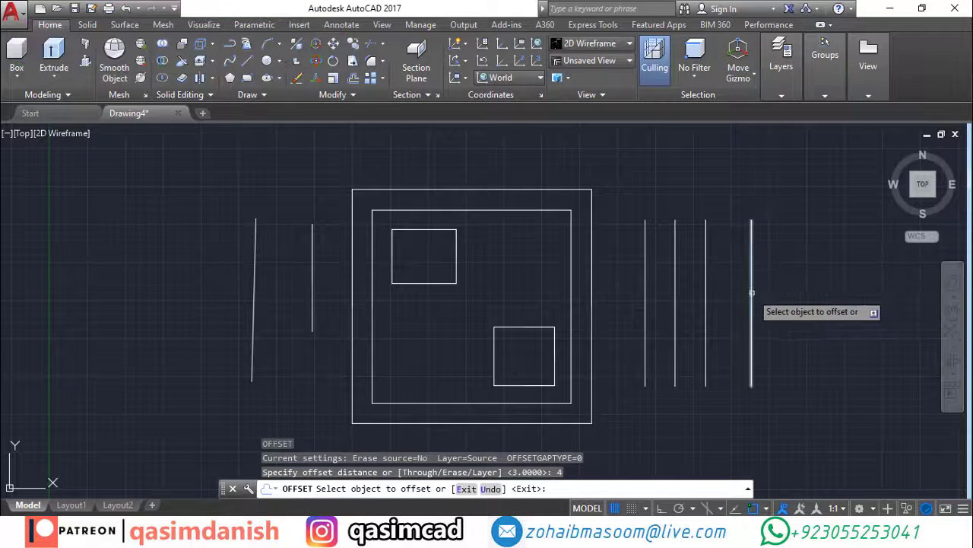
{"action": "left_click", "coordinate": [809, 307]}
{"action": "key", "text": "Escape"}
{"action": "left_click", "coordinate": [856, 268]}
{"action": "left_click", "coordinate": [625, 321]}
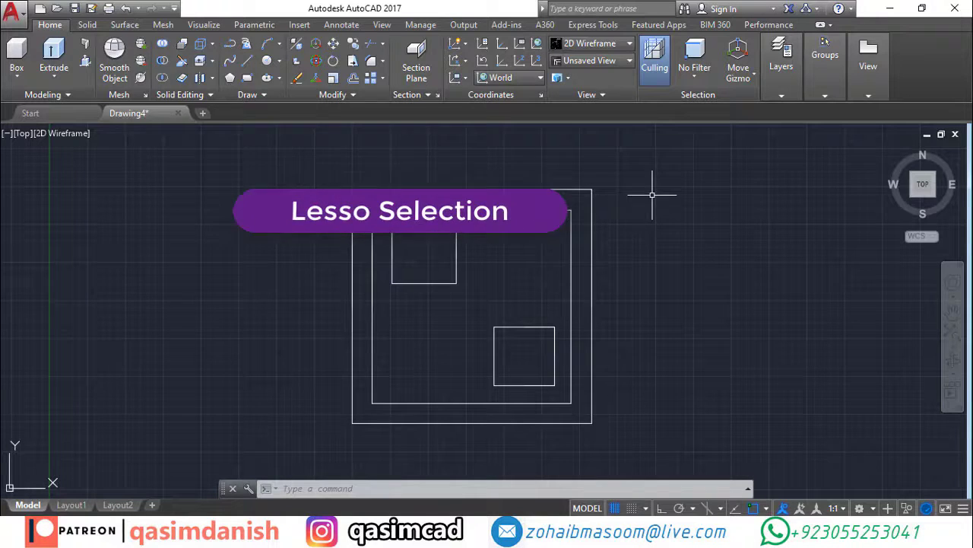
Lasso-select the two outer rectangles, then the small rectangles, clearing each selection.
{"action": "left_click_drag", "start_coordinate": [651, 194], "coordinate": [644, 211]}
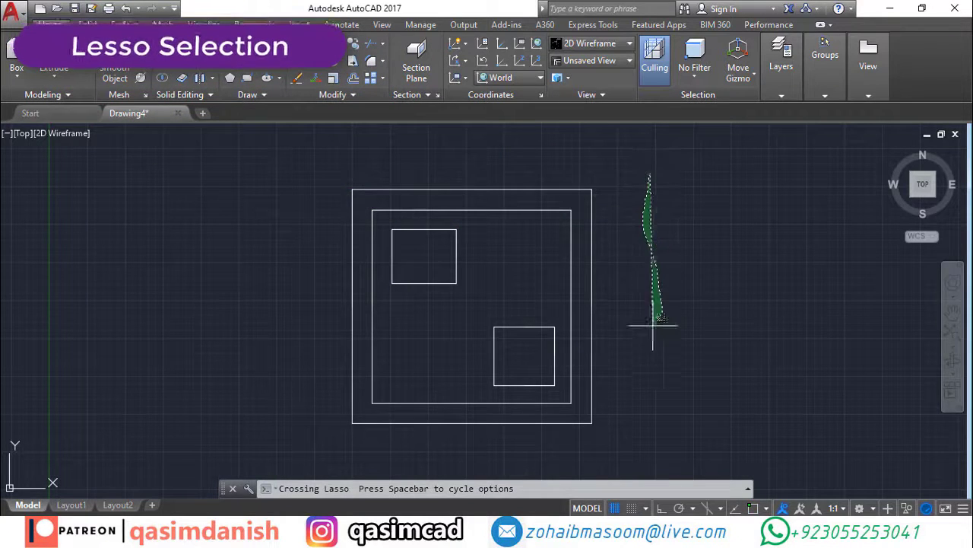
{"action": "left_click_drag", "start_coordinate": [652, 326], "coordinate": [596, 138]}
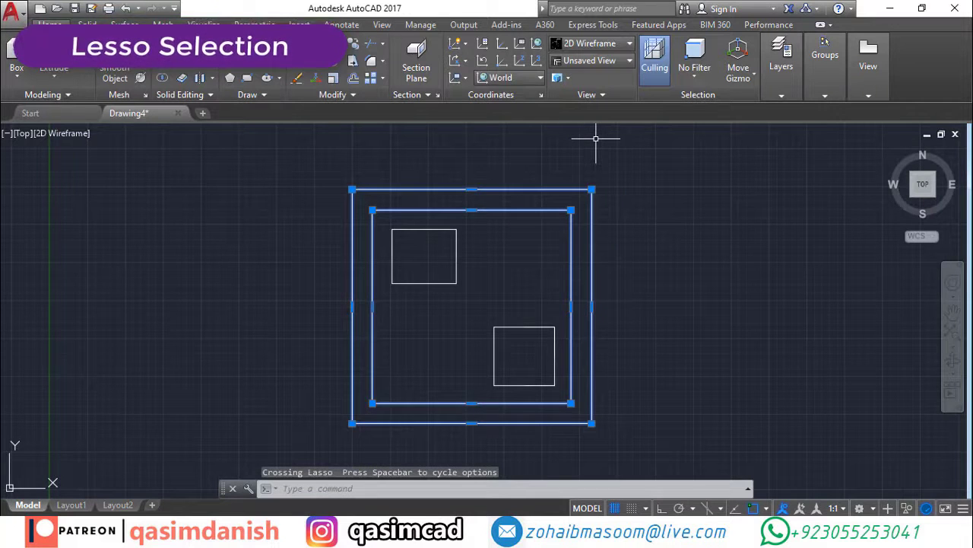
{"action": "key", "text": "Escape"}
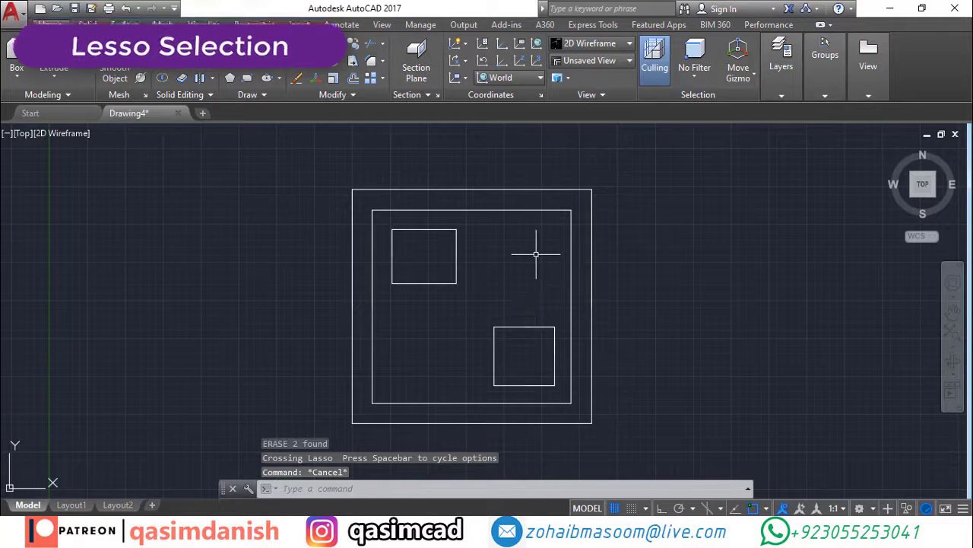
{"action": "mouse_move", "coordinate": [536, 254]}
{"action": "left_mouse_down"}
{"action": "mouse_move", "coordinate": [502, 213]}
{"action": "mouse_move", "coordinate": [537, 264]}
{"action": "left_mouse_up"}
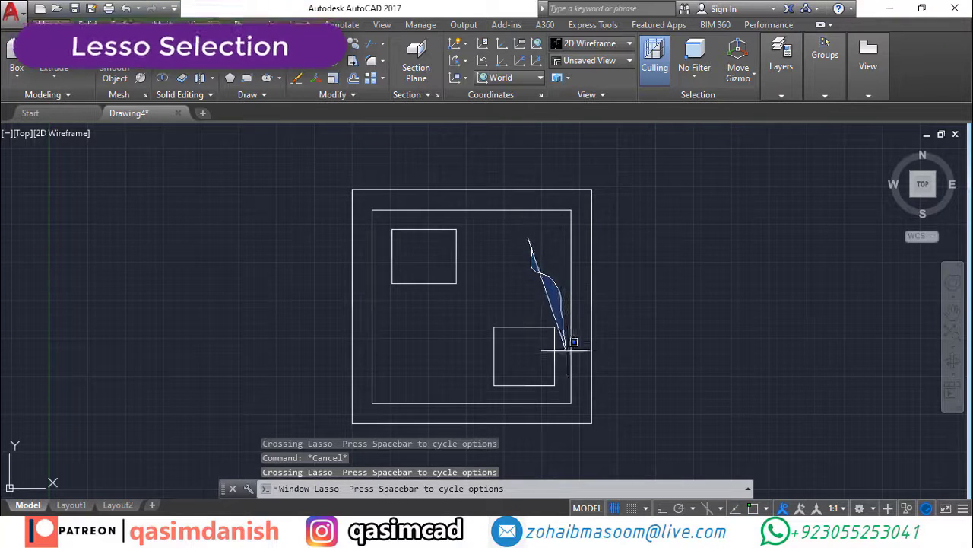
{"action": "mouse_move", "coordinate": [565, 350]}
{"action": "left_mouse_down"}
{"action": "mouse_move", "coordinate": [555, 399]}
{"action": "mouse_move", "coordinate": [445, 365]}
{"action": "mouse_move", "coordinate": [401, 308]}
{"action": "mouse_move", "coordinate": [380, 271]}
{"action": "mouse_move", "coordinate": [391, 232]}
{"action": "mouse_move", "coordinate": [421, 217]}
{"action": "mouse_move", "coordinate": [487, 219]}
{"action": "left_mouse_up"}
{"action": "key", "text": "Escape"}
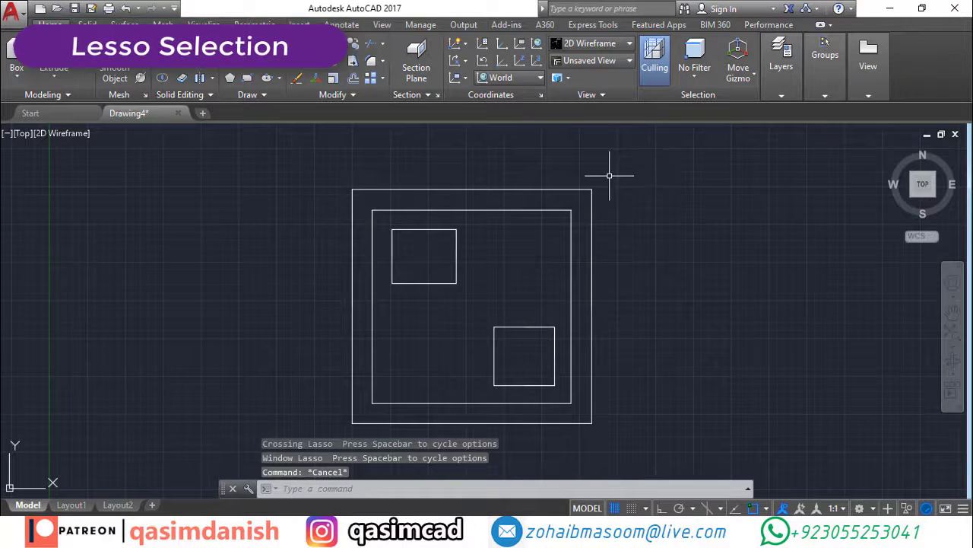
Sweep a crossing lasso across the top edge and a loop around the inner shapes.
{"action": "mouse_move", "coordinate": [631, 163]}
{"action": "left_mouse_down"}
{"action": "mouse_move", "coordinate": [608, 185]}
{"action": "mouse_move", "coordinate": [500, 218]}
{"action": "mouse_move", "coordinate": [461, 191]}
{"action": "left_mouse_up"}
{"action": "key", "text": "Escape"}
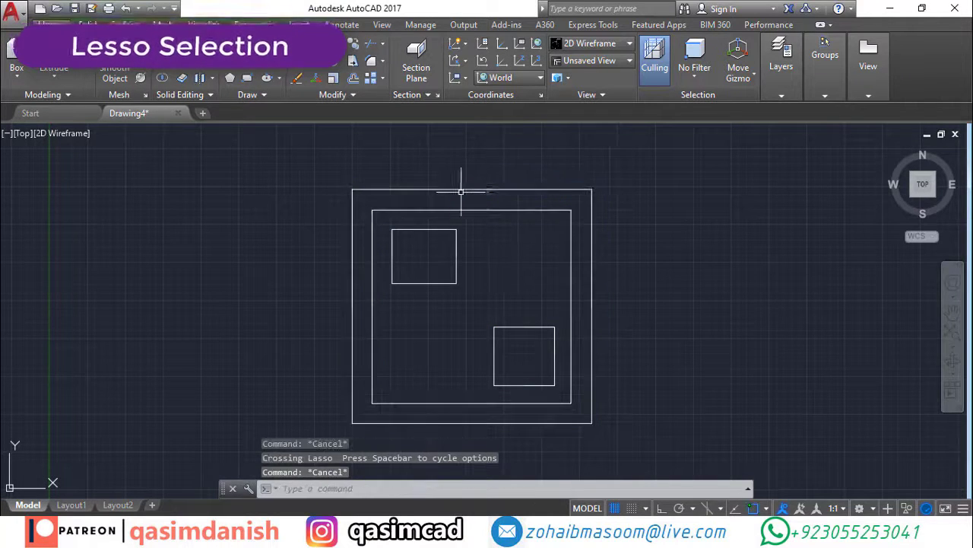
{"action": "mouse_move", "coordinate": [608, 174]}
{"action": "left_mouse_down"}
{"action": "mouse_move", "coordinate": [631, 282]}
{"action": "mouse_move", "coordinate": [623, 456]}
{"action": "mouse_move", "coordinate": [408, 430]}
{"action": "mouse_move", "coordinate": [339, 247]}
{"action": "mouse_move", "coordinate": [373, 148]}
{"action": "left_mouse_up"}
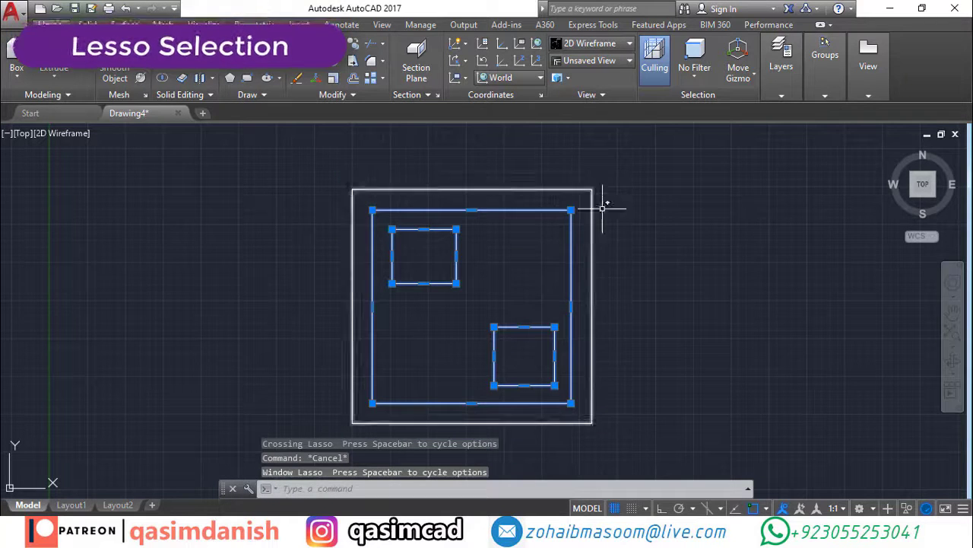
{"action": "key", "text": "Escape"}
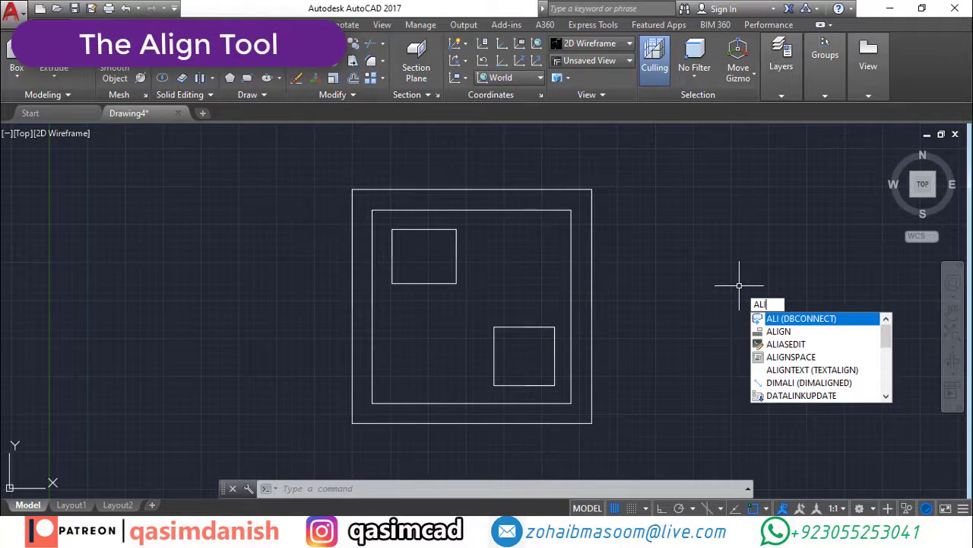
ALIGN the upper-left small rectangle to the lower one's left edge, scaling it to match.
{"action": "key", "text": "Down"}
{"action": "key", "text": "Return"}
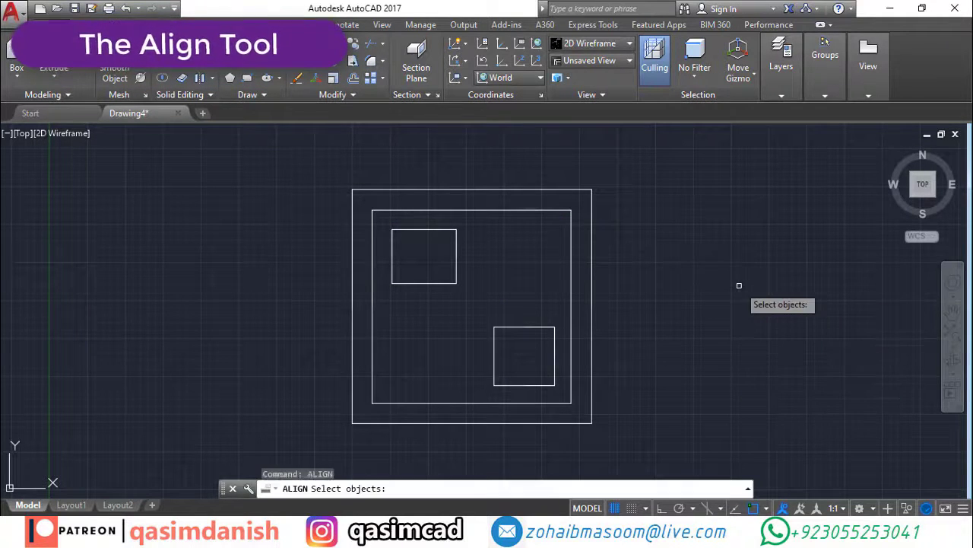
{"action": "left_click", "coordinate": [449, 282]}
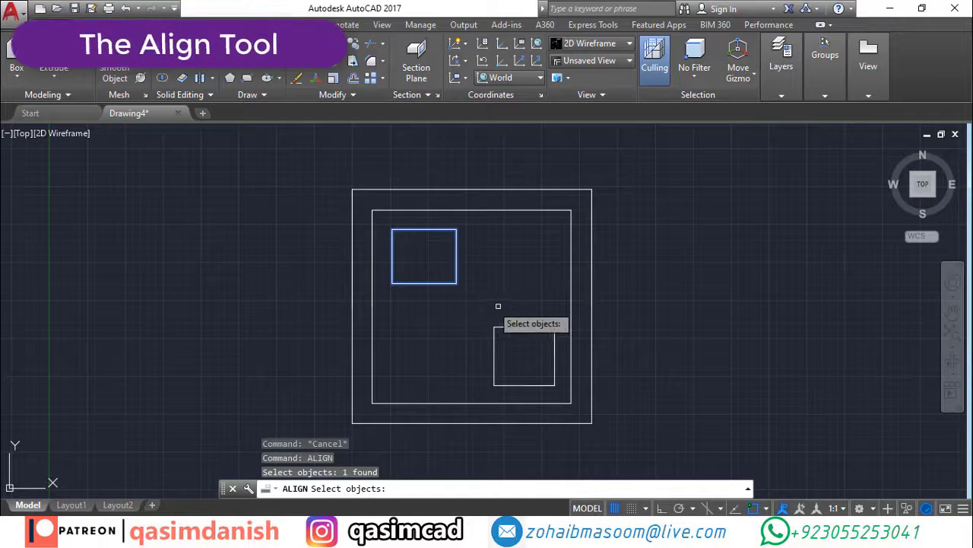
{"action": "key", "text": "Return"}
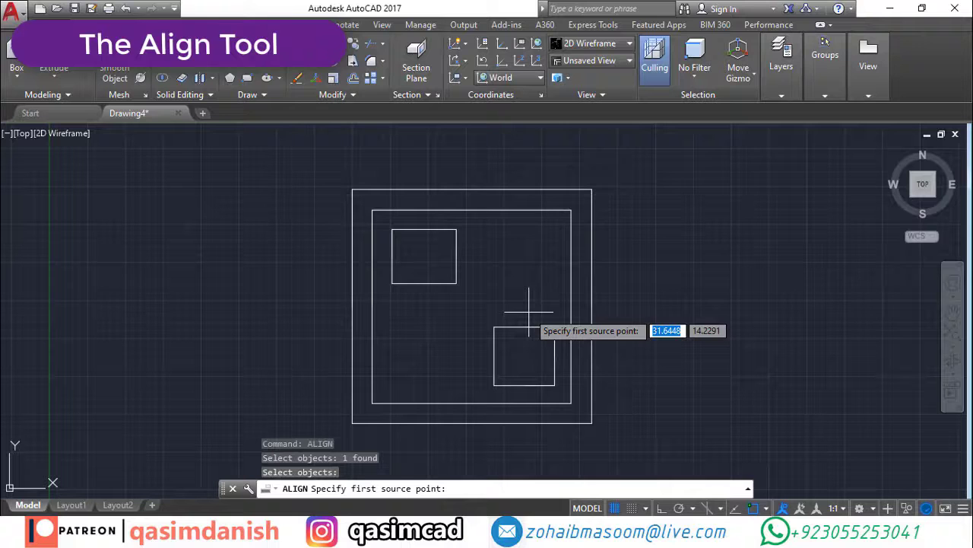
{"action": "left_click", "coordinate": [457, 228]}
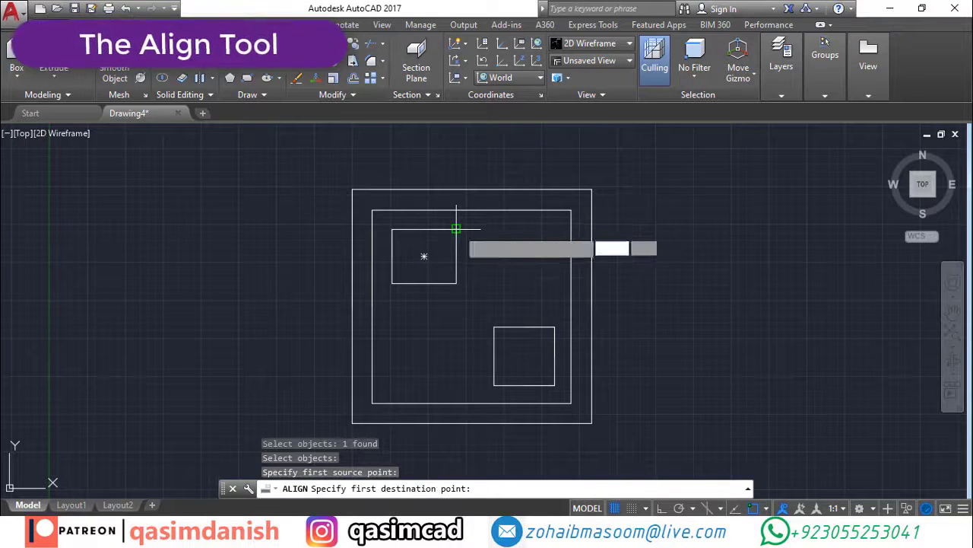
{"action": "left_click", "coordinate": [493, 327]}
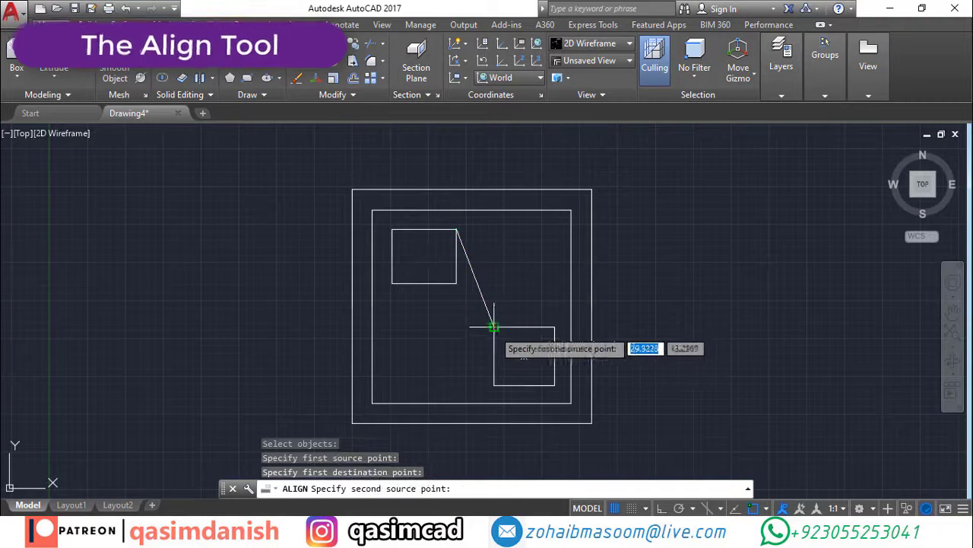
{"action": "left_click", "coordinate": [456, 283]}
{"action": "left_click", "coordinate": [494, 385]}
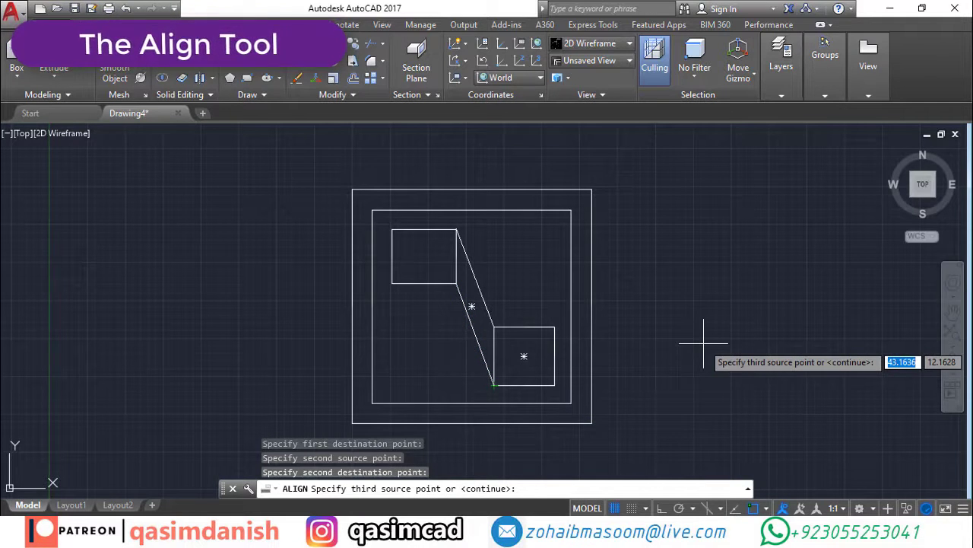
{"action": "key", "text": "Return"}
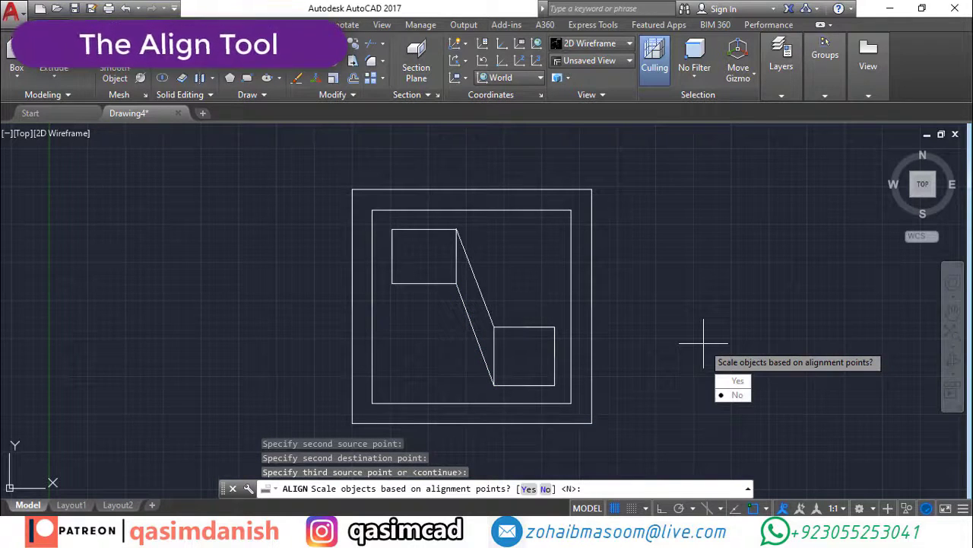
{"action": "left_click", "coordinate": [736, 384]}
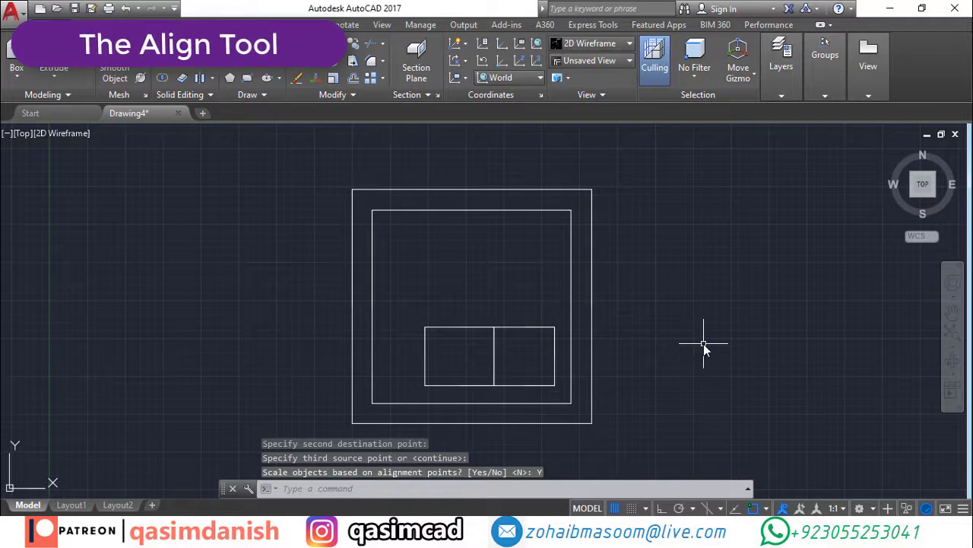
ALIGN both small rectangles so their bottom edge spans the outer rectangle's top, with scaling.
{"action": "key", "text": "Return"}
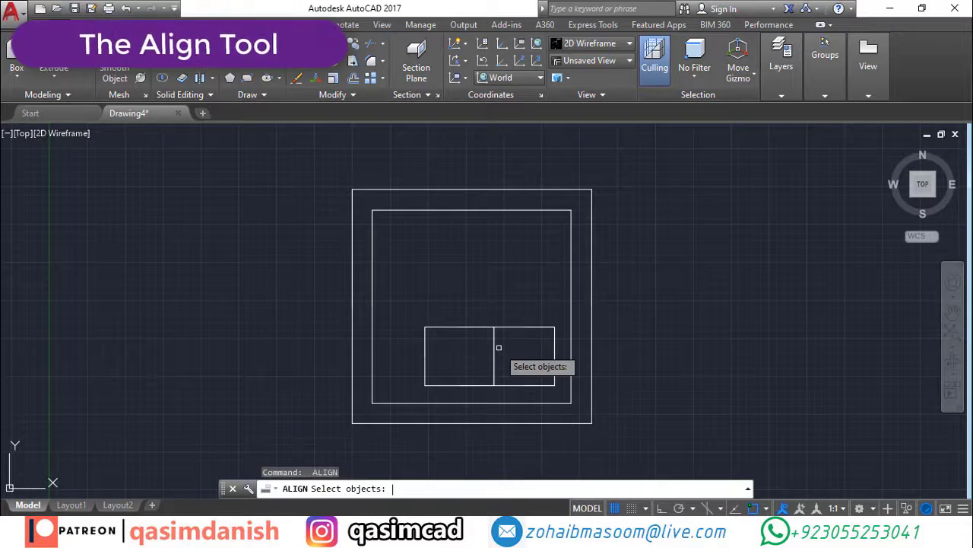
{"action": "left_click", "coordinate": [528, 293]}
{"action": "left_click", "coordinate": [464, 347]}
{"action": "key", "text": "Return"}
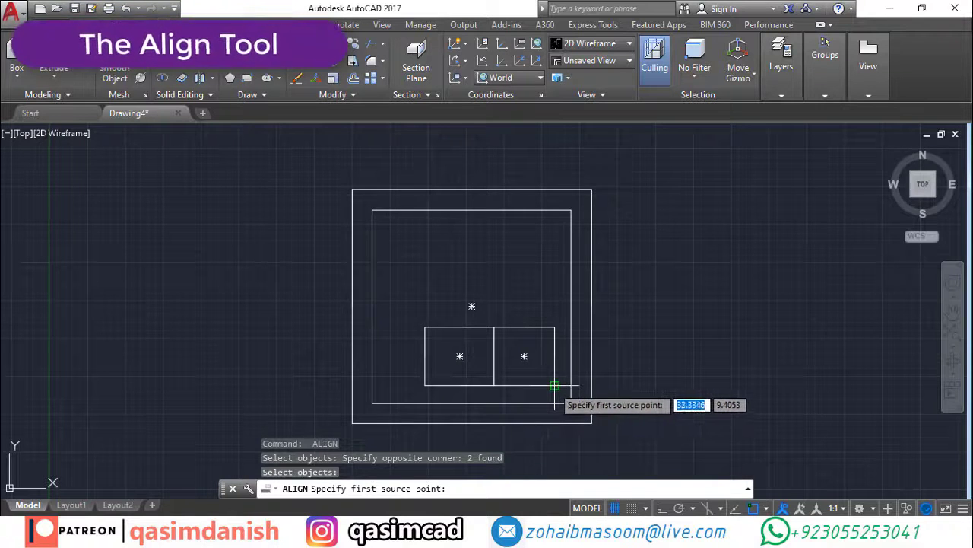
{"action": "left_click", "coordinate": [554, 385]}
{"action": "left_click", "coordinate": [592, 188]}
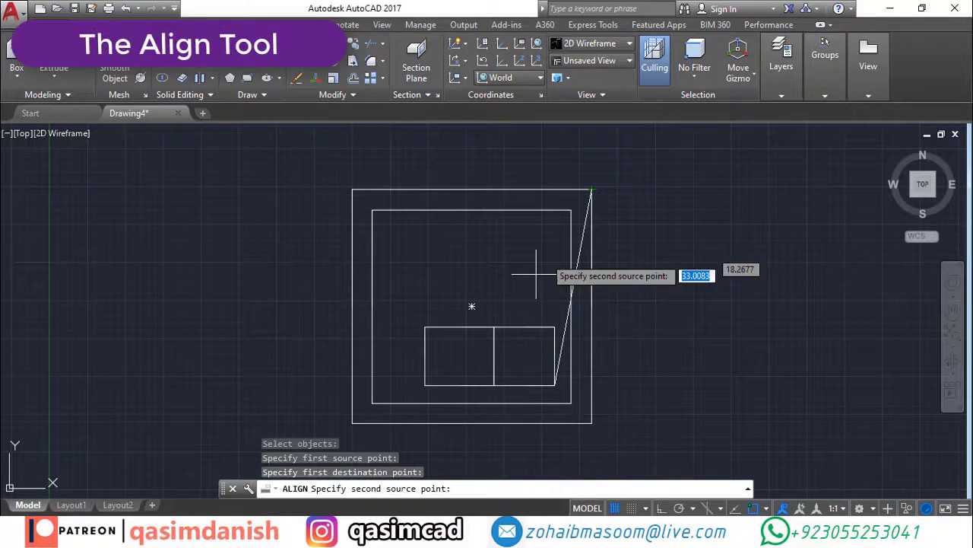
{"action": "left_click", "coordinate": [423, 385]}
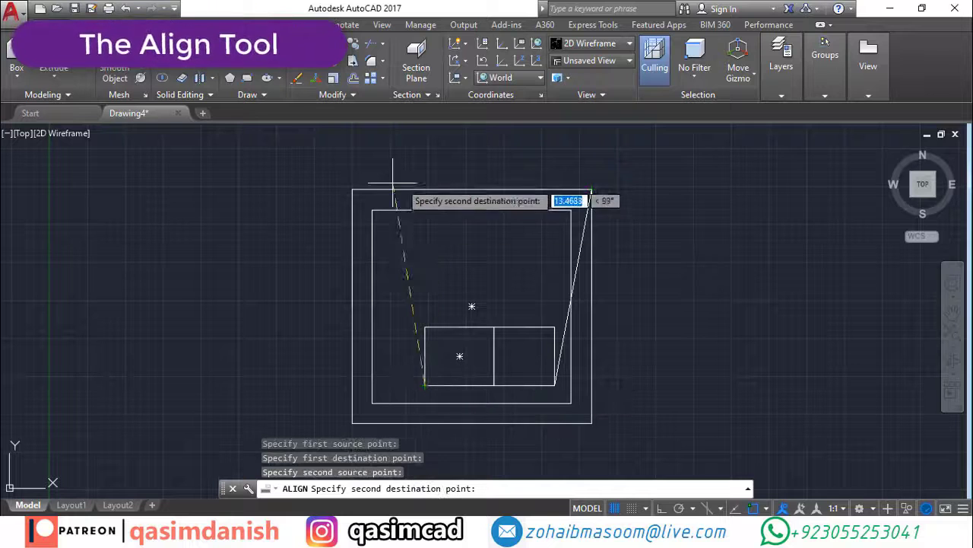
{"action": "left_click", "coordinate": [352, 188]}
{"action": "key", "text": "Return"}
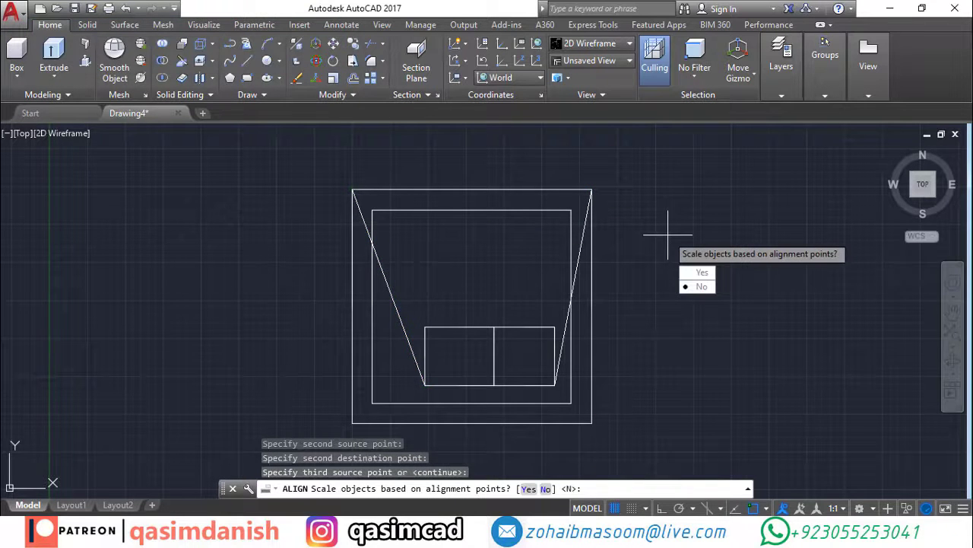
{"action": "left_click", "coordinate": [691, 273]}
{"action": "scroll", "coordinate": [654, 224], "scroll_direction": "down", "scroll_amount": 2}
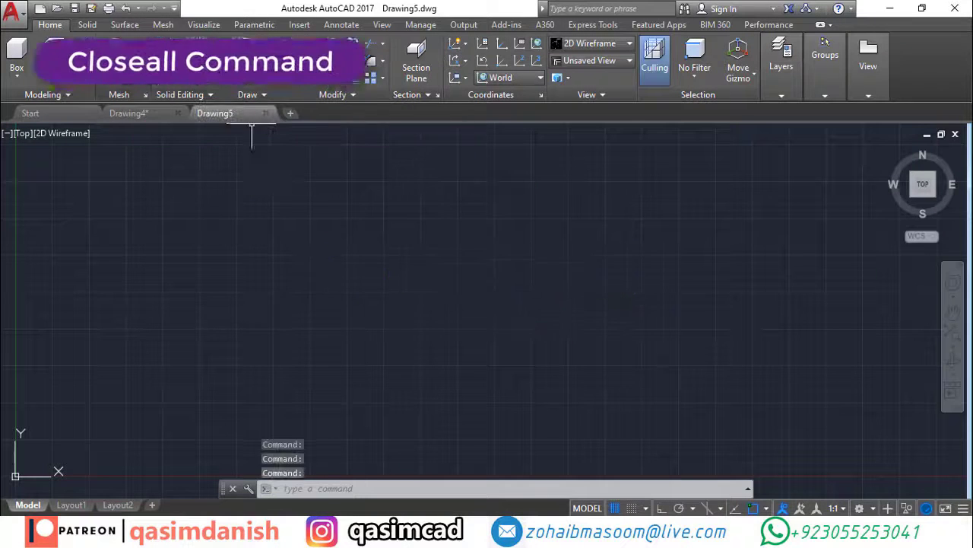
Add Drawing6 and Drawing7, CLOSEALL without saving Drawing4, then start blank Drawing8.
{"action": "left_click", "coordinate": [292, 113]}
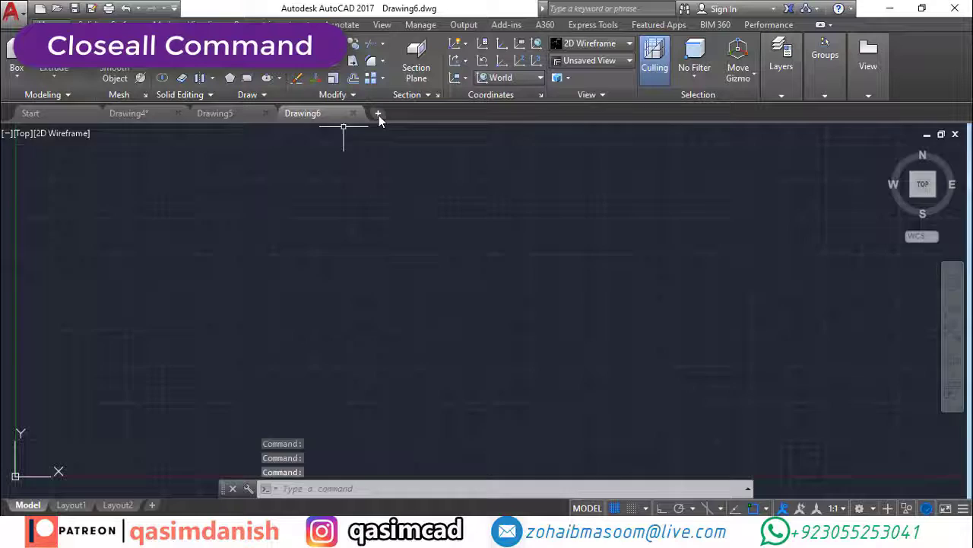
{"action": "left_click", "coordinate": [379, 114]}
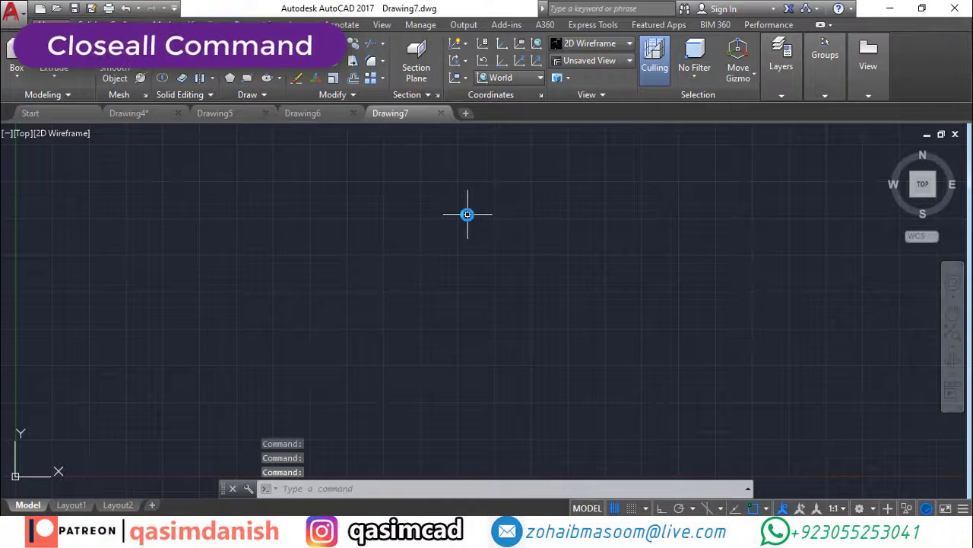
{"action": "type", "text": "close"}
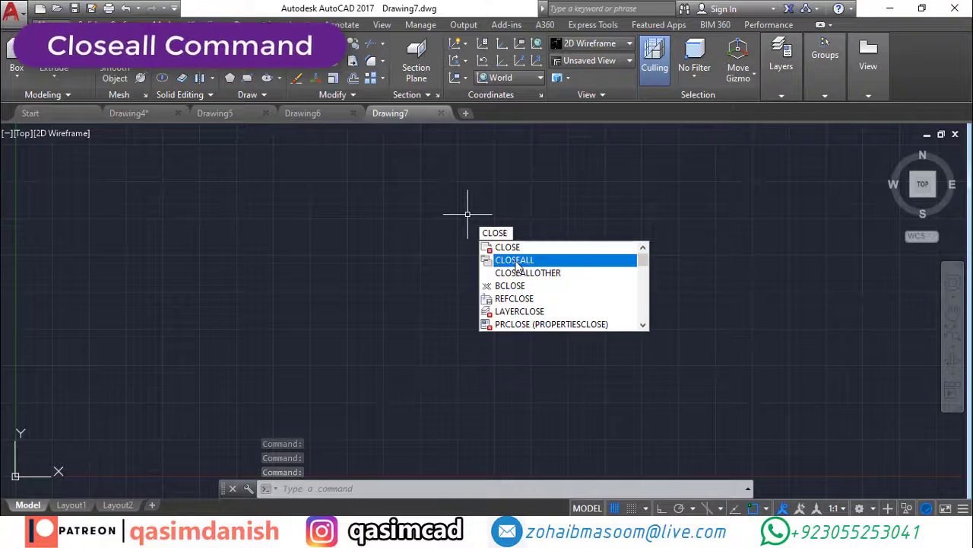
{"action": "left_click", "coordinate": [516, 263]}
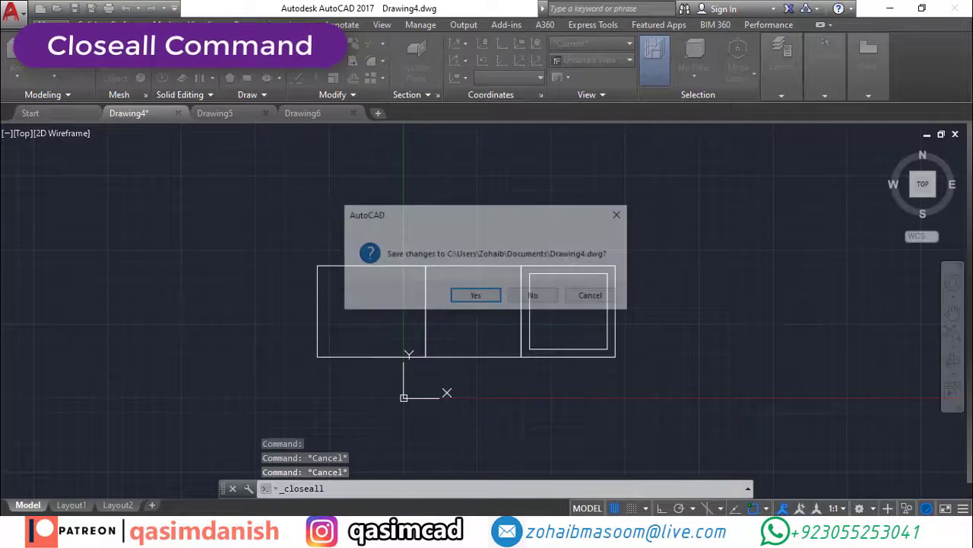
{"action": "left_click", "coordinate": [539, 297]}
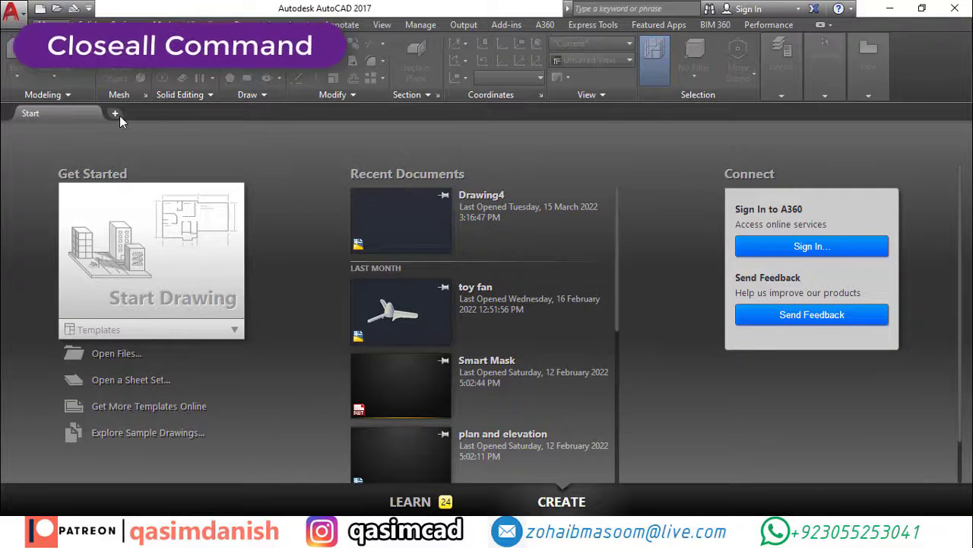
{"action": "left_click", "coordinate": [117, 114]}
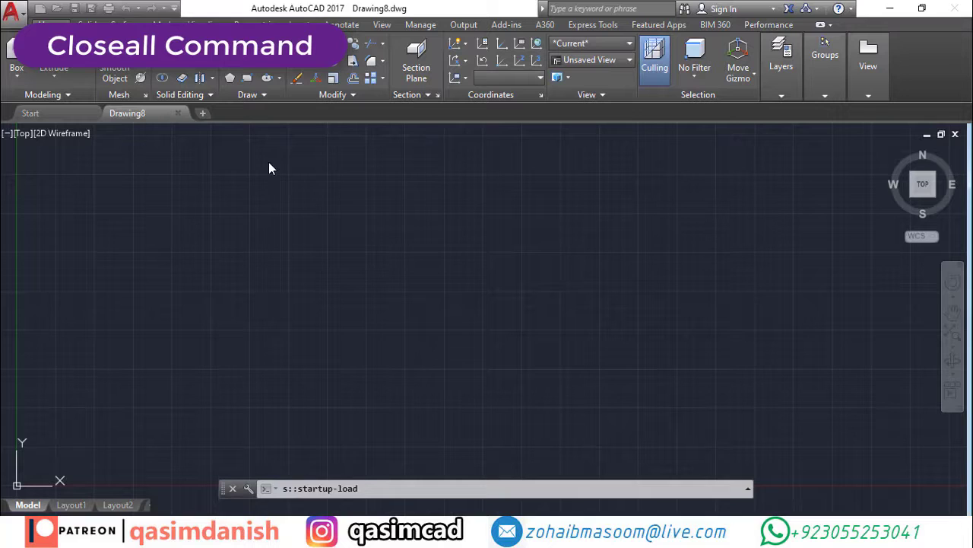